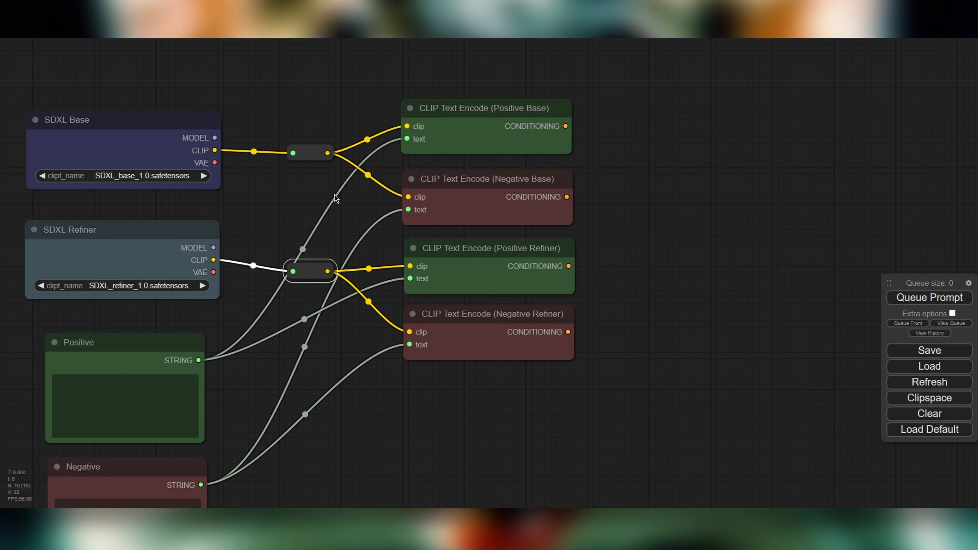
- Add a KSamplerAdvanced node fed by the Positive Base encoder's conditioning output and place it beside the text encoders
left_click_drag(694, 150, 526, 185)
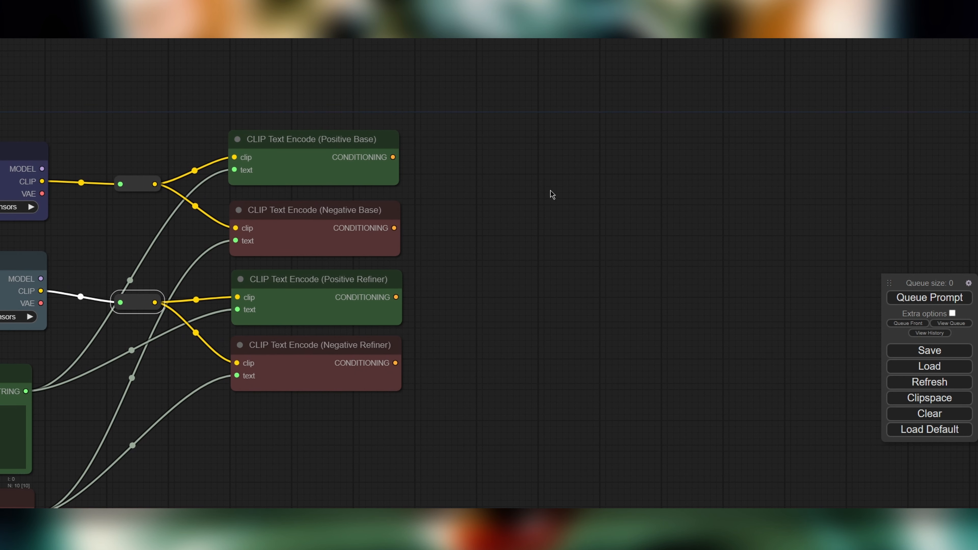
left_click_drag(392, 157, 558, 171)
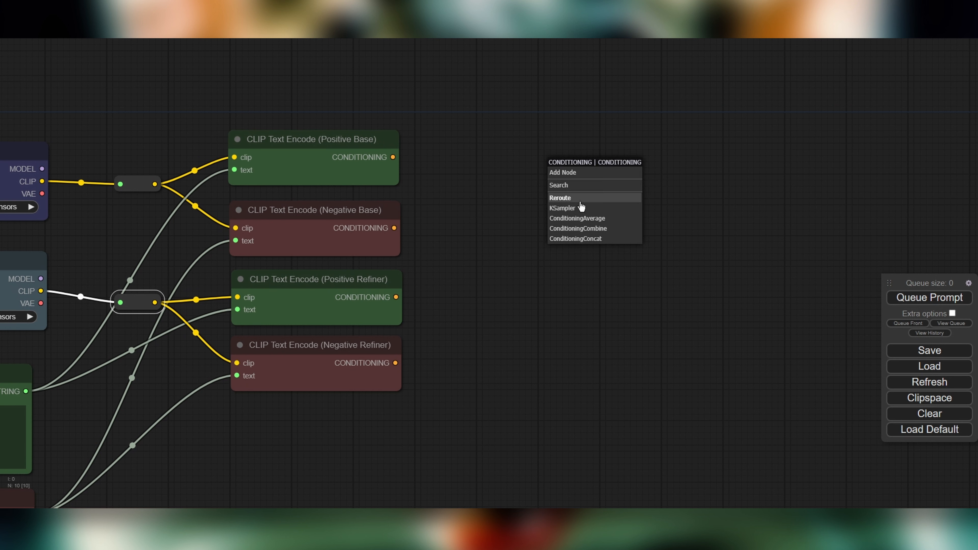
left_click(580, 188)
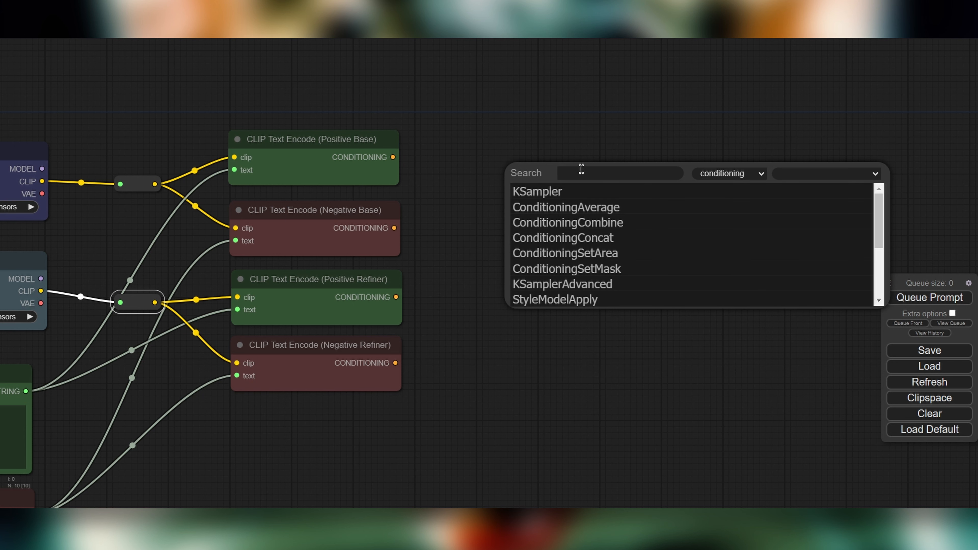
type("ksa")
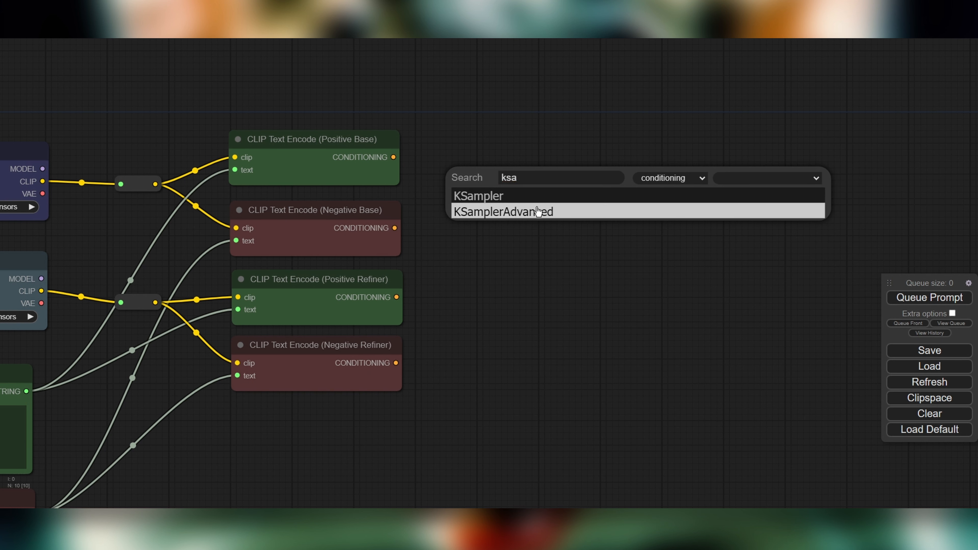
left_click(538, 211)
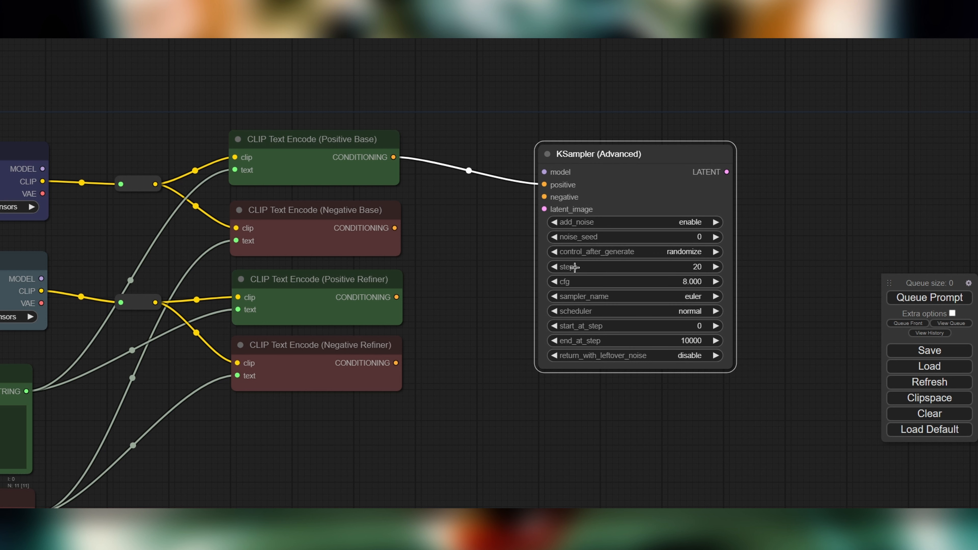
left_click_drag(650, 163, 686, 166)
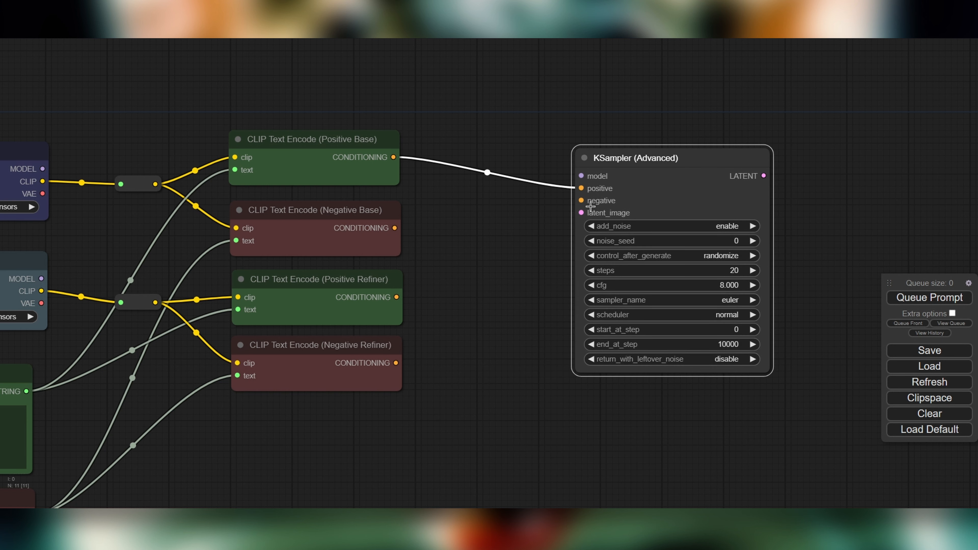
- Create an EmptyLatentImage node from the sampler's latent_image input and position it above the text encoders
left_click_drag(581, 212, 494, 63)
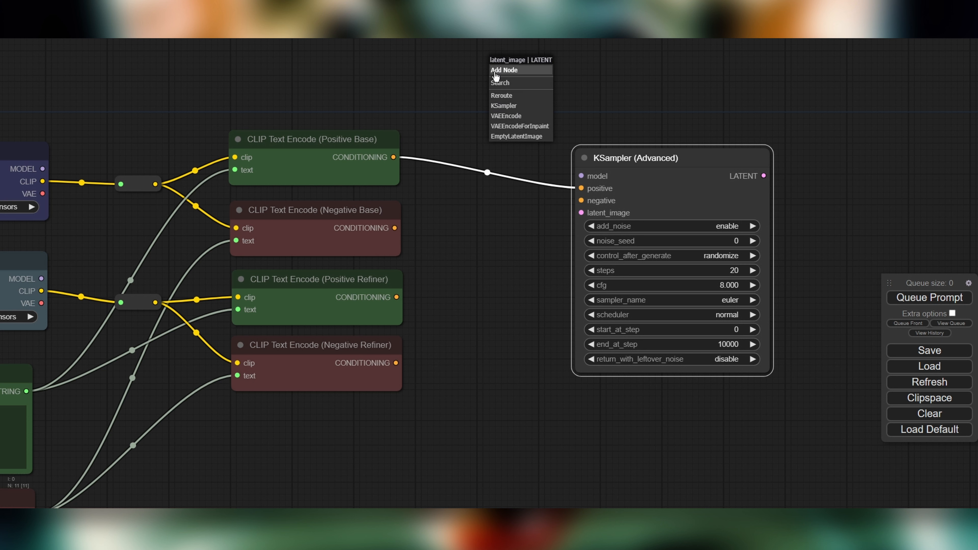
left_click(514, 138)
left_click_drag(587, 84, 476, 61)
left_click_drag(513, 150, 557, 261)
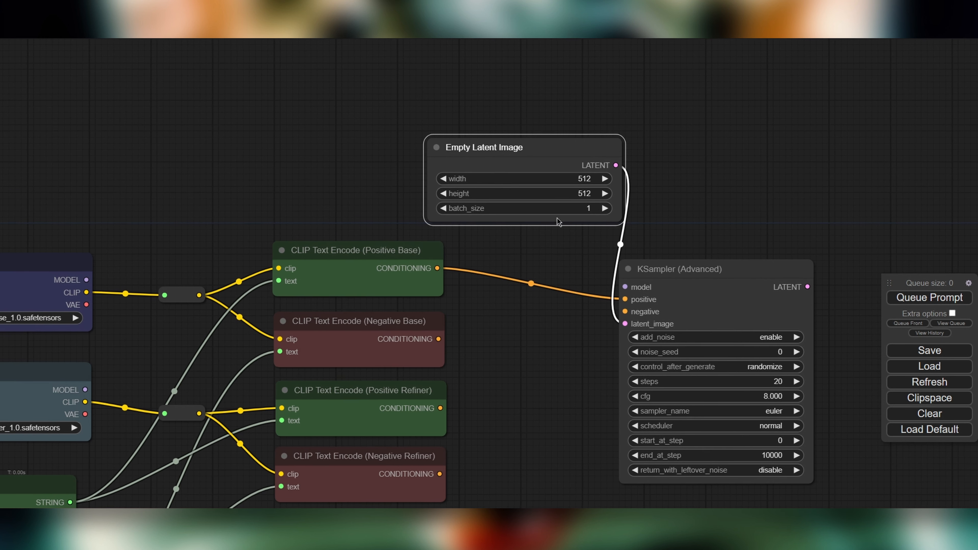
left_click_drag(548, 148, 484, 120)
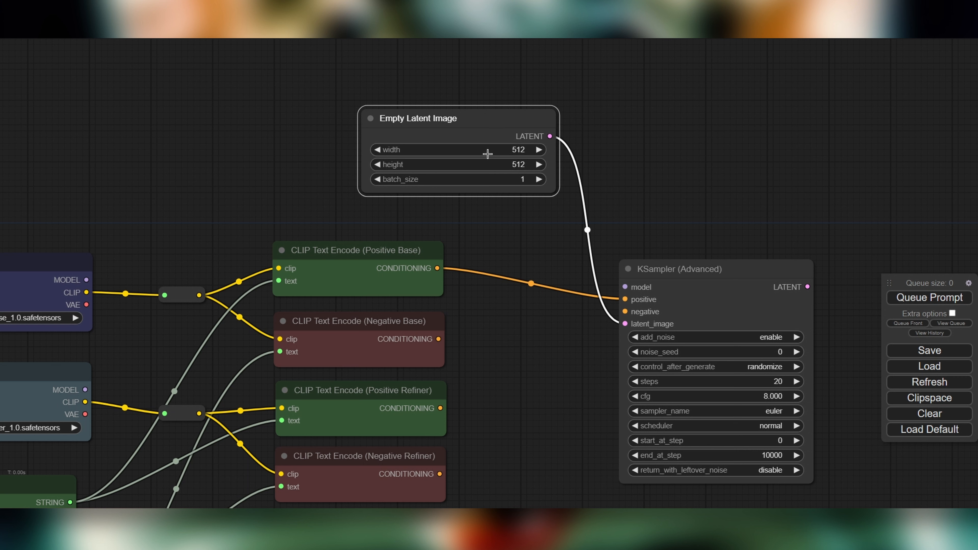
- Set the Empty Latent Image width and height to 1024 each
left_click(514, 152)
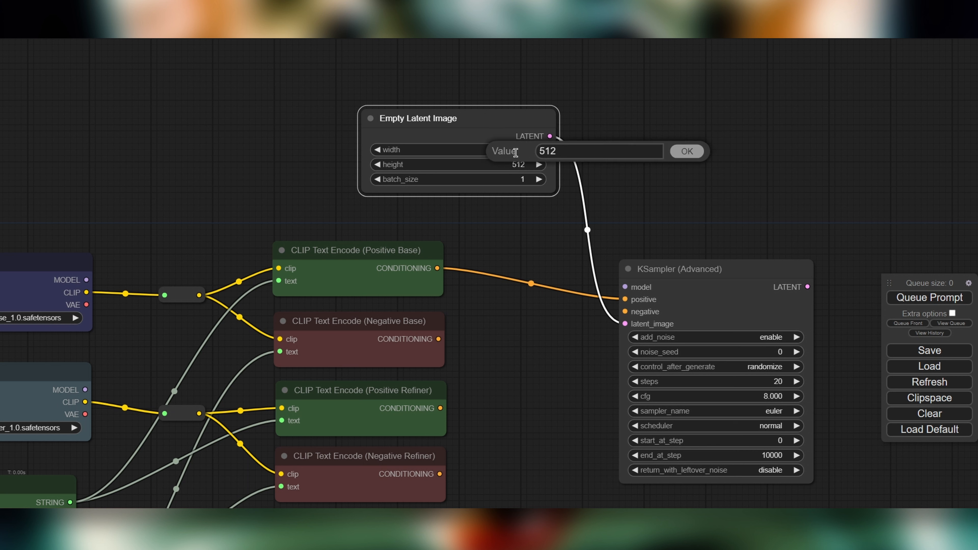
left_click_drag(591, 150, 505, 147)
left_click_drag(562, 169, 524, 169)
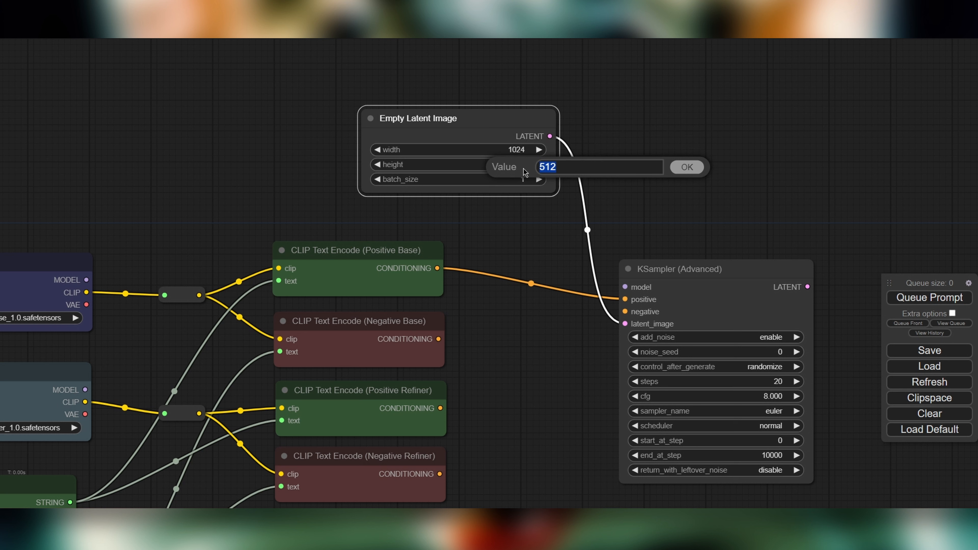
type("1024")
left_click(693, 167)
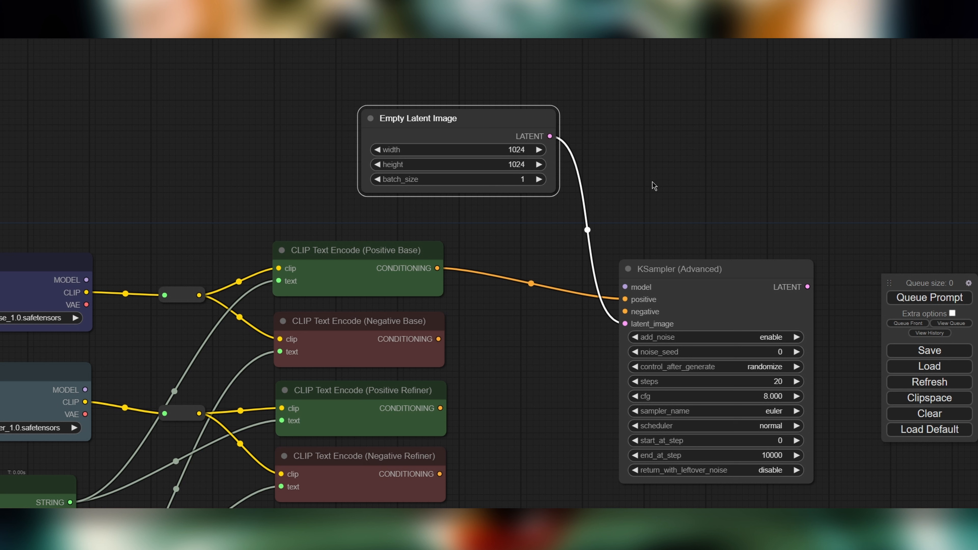
- Color the Empty Latent Image node yellow
left_click_drag(567, 228, 525, 271)
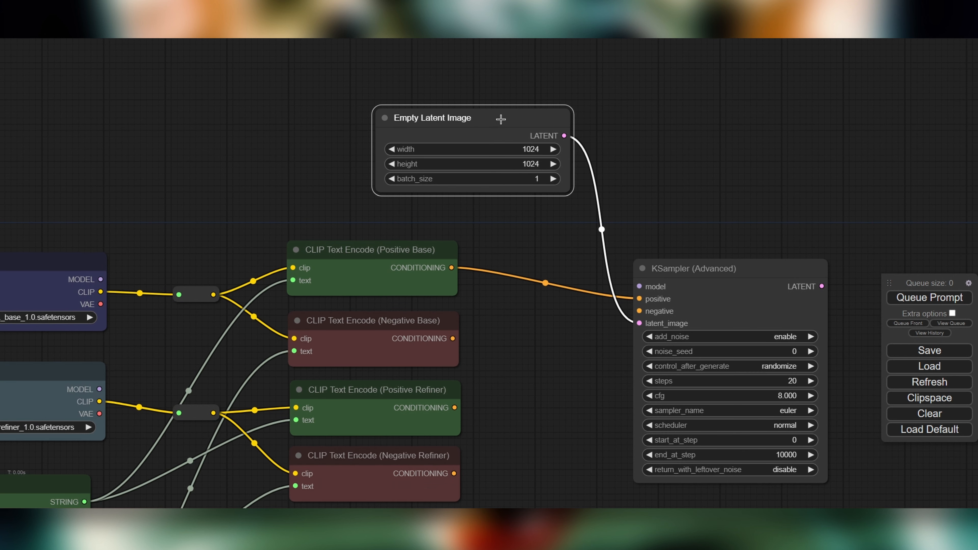
right_click(501, 119)
left_click(546, 219)
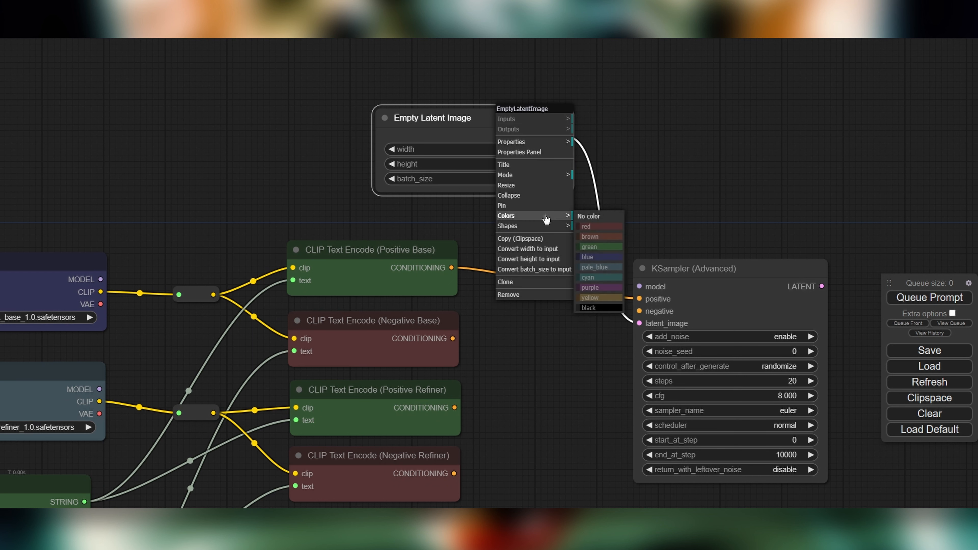
left_click(601, 298)
left_click(685, 167)
- Rename the advanced sampler node as "KSampler (Advanced) - Base"
left_click_drag(667, 184, 554, 140)
left_click(631, 198)
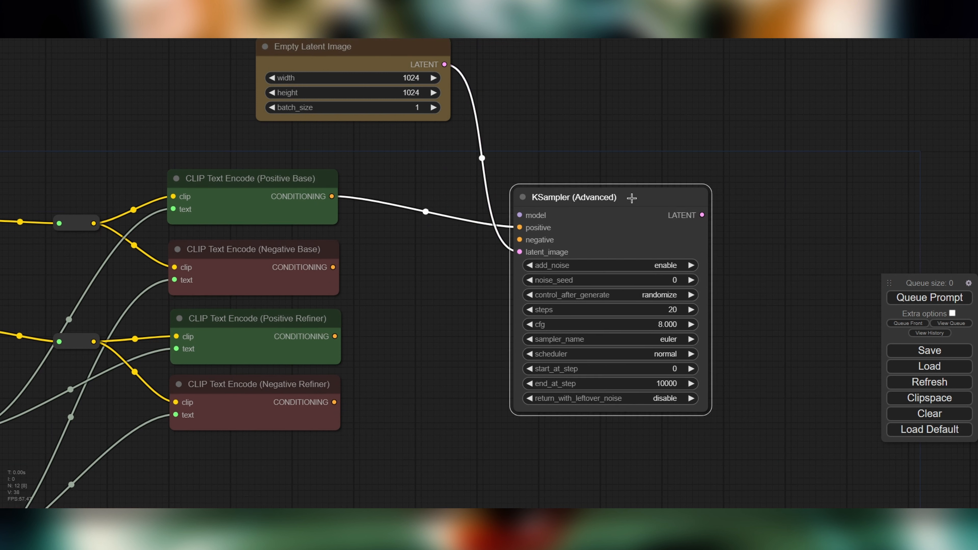
right_click(631, 197)
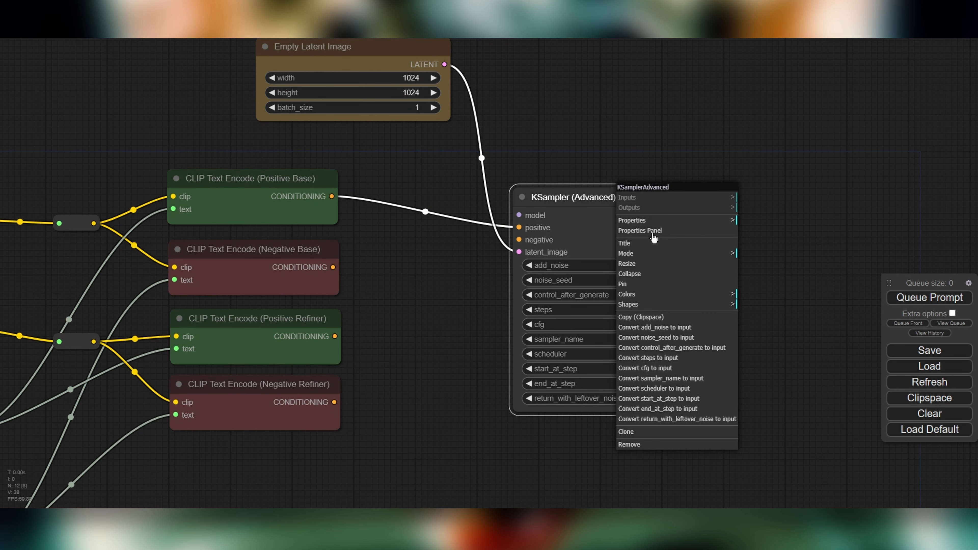
left_click(643, 243)
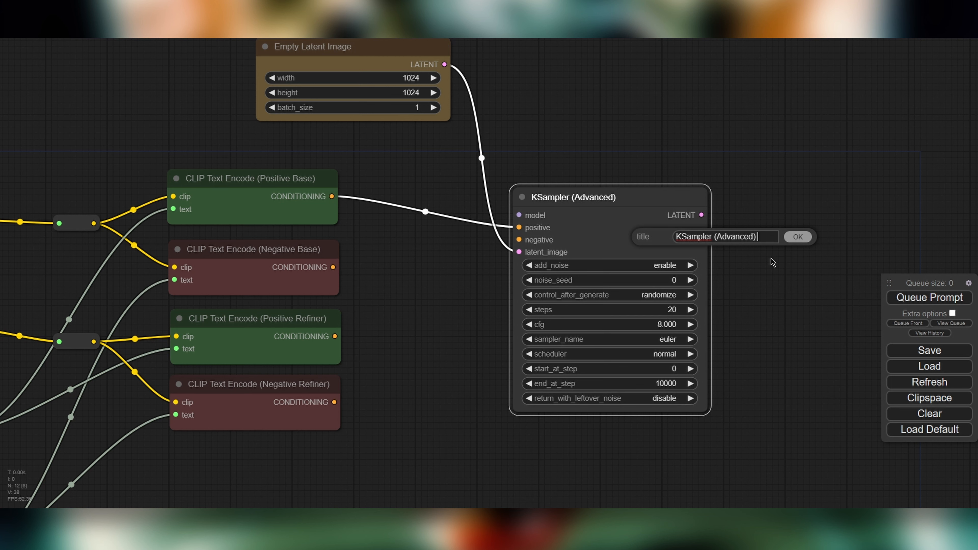
type("- Base")
key("Return")
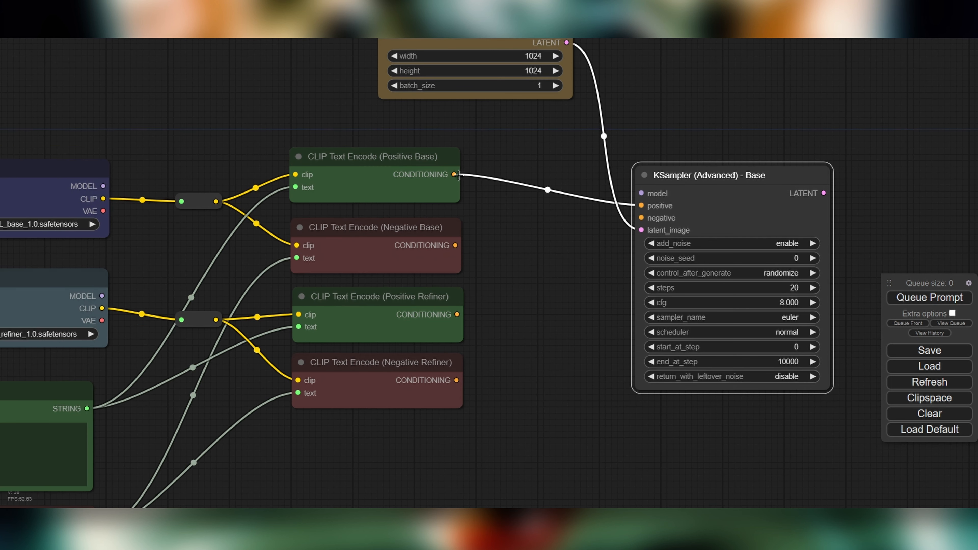
- Connect the Negative Base conditioning to the base sampler's negative input and the SDXL Base model output to its model input
left_click_drag(455, 245, 641, 218)
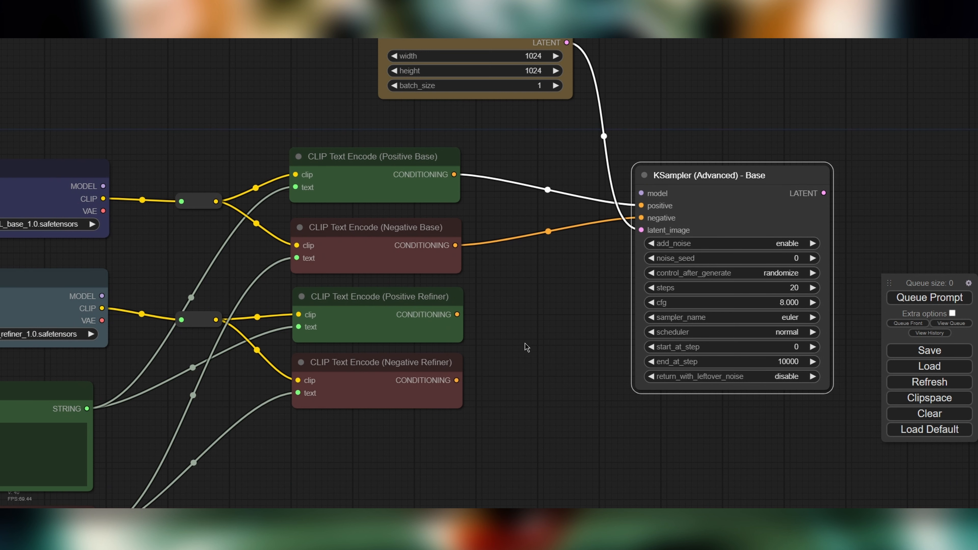
left_click_drag(178, 219, 269, 214)
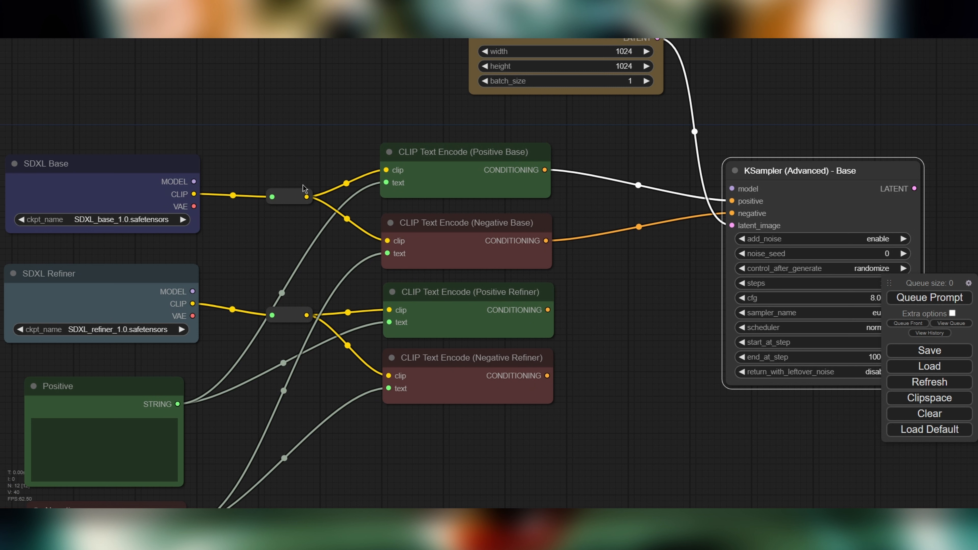
left_click_drag(194, 181, 731, 189)
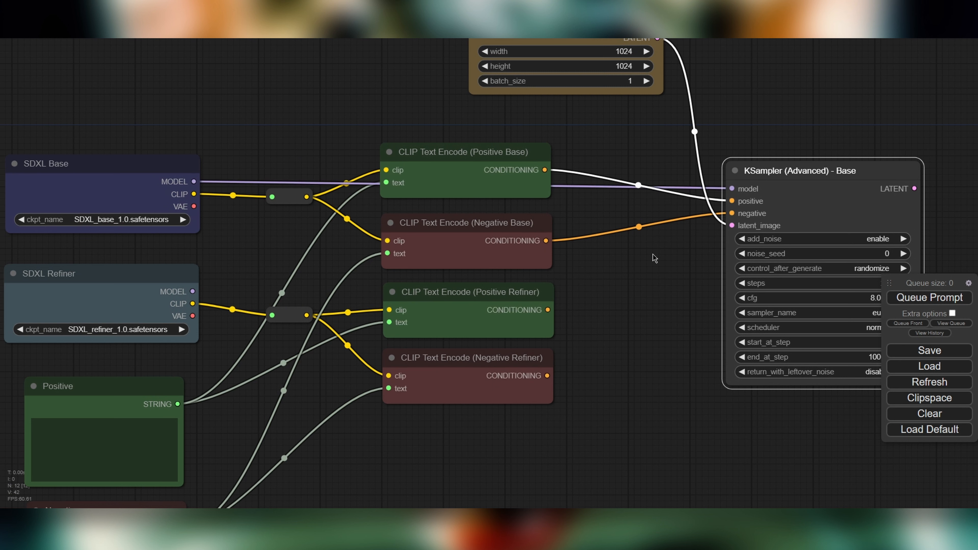
left_click(640, 278)
mouse_move(640, 277)
left_mouse_down()
mouse_move(664, 279)
mouse_move(684, 249)
mouse_move(633, 277)
left_mouse_up()
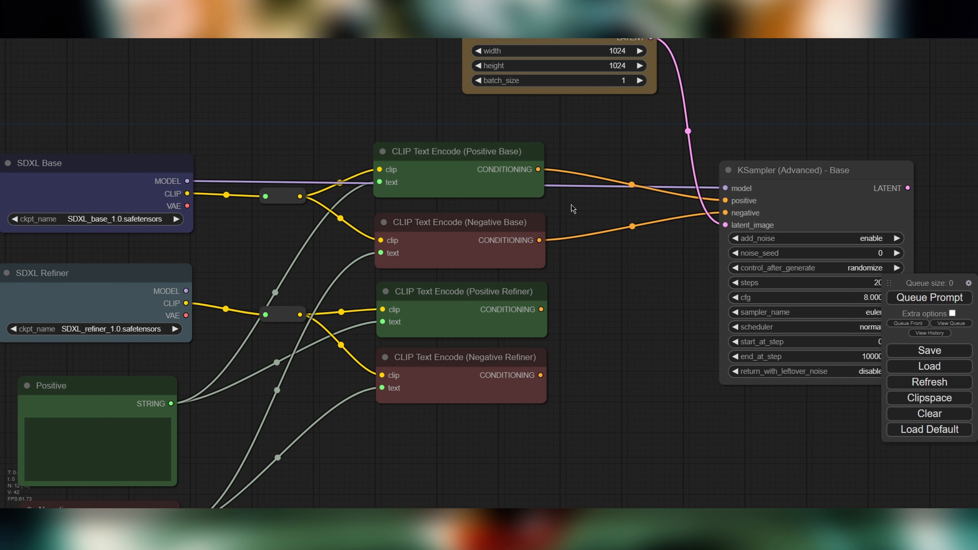
- Set the base sampler's steps to 30 and its end_at_step to 30
left_click_drag(644, 268, 595, 256)
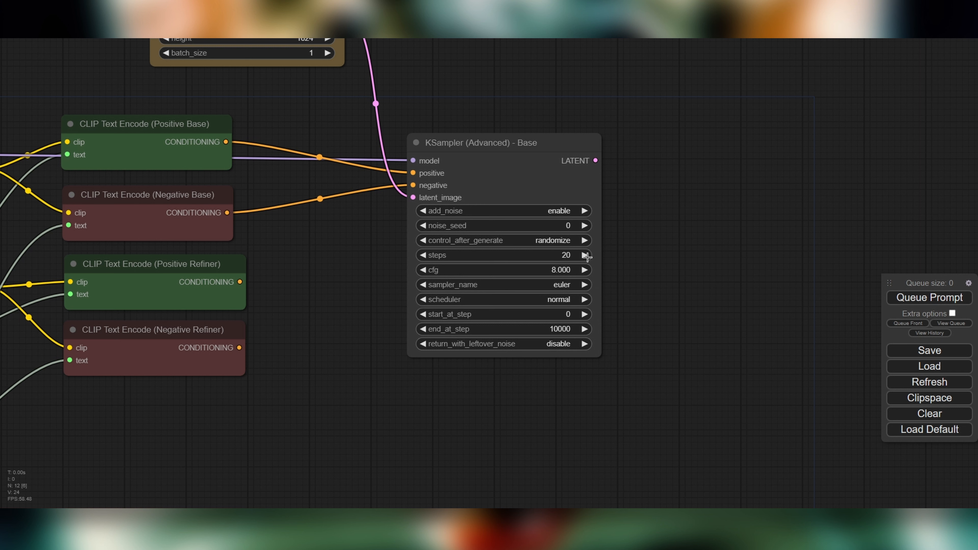
left_click(568, 255)
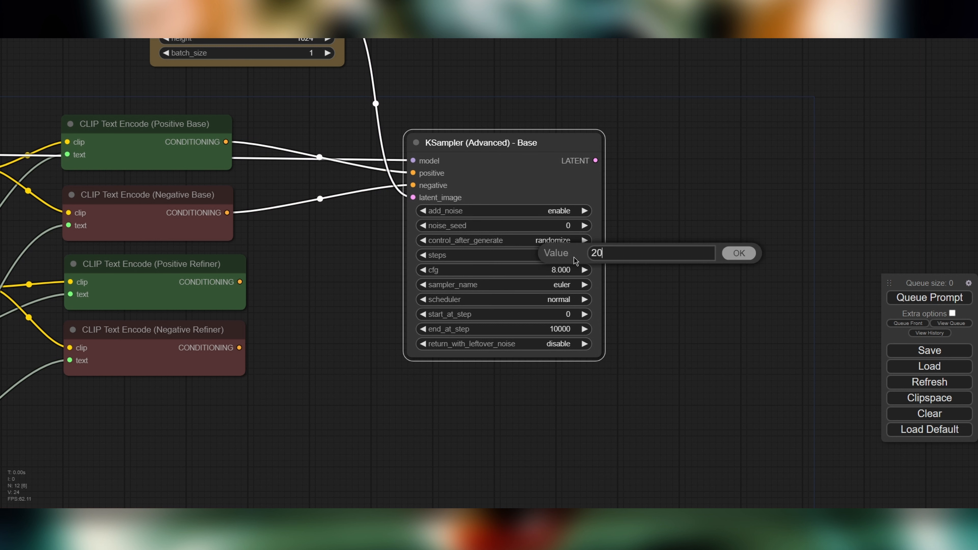
left_click_drag(608, 258, 579, 254)
type("30")
left_click(737, 257)
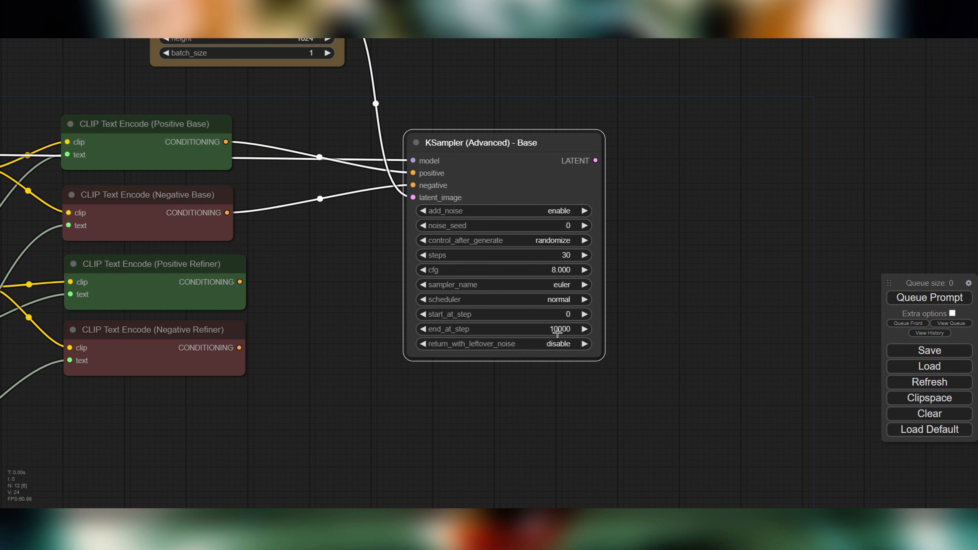
left_click(563, 330)
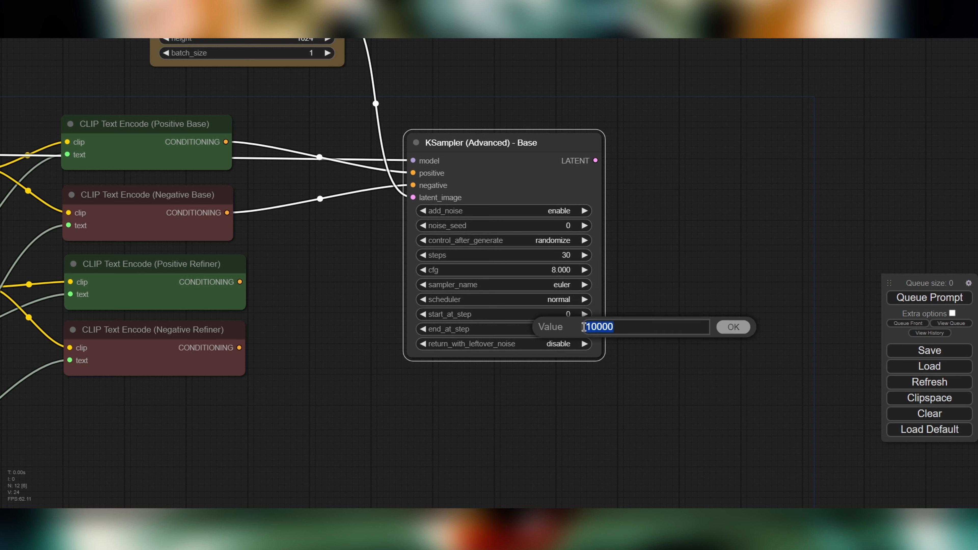
type("30")
key("Return")
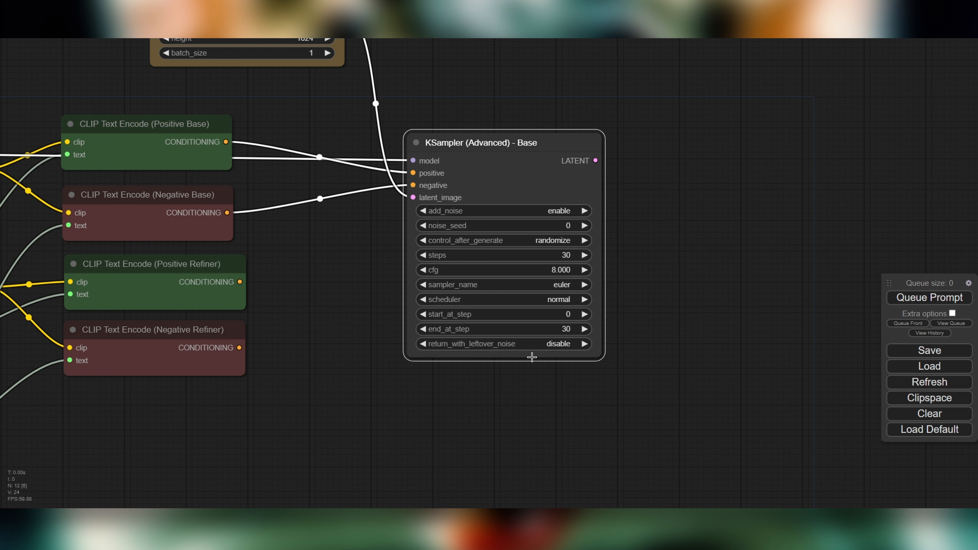
- Set the base sampler's return_with_leftover_noise to enable and color the node blue
left_click(583, 344)
right_click(558, 139)
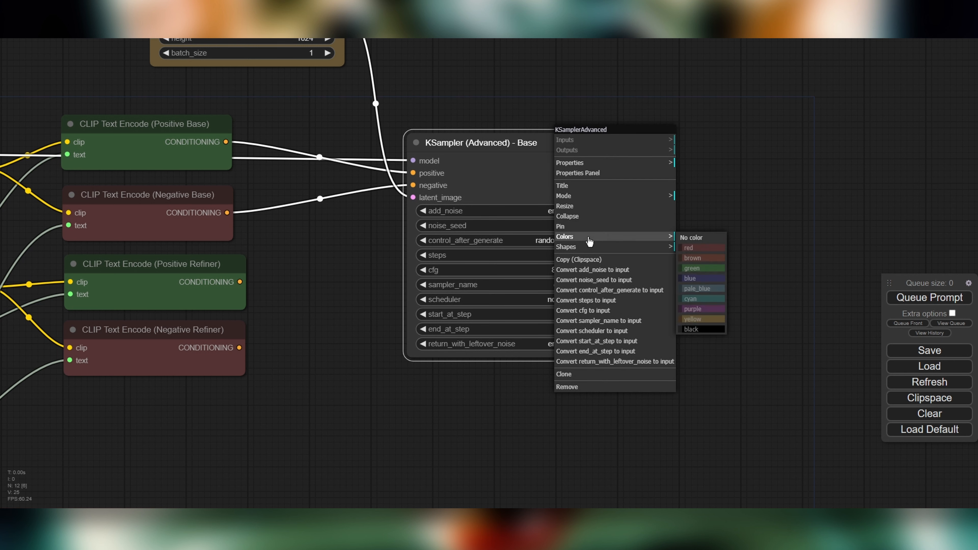
left_click(697, 277)
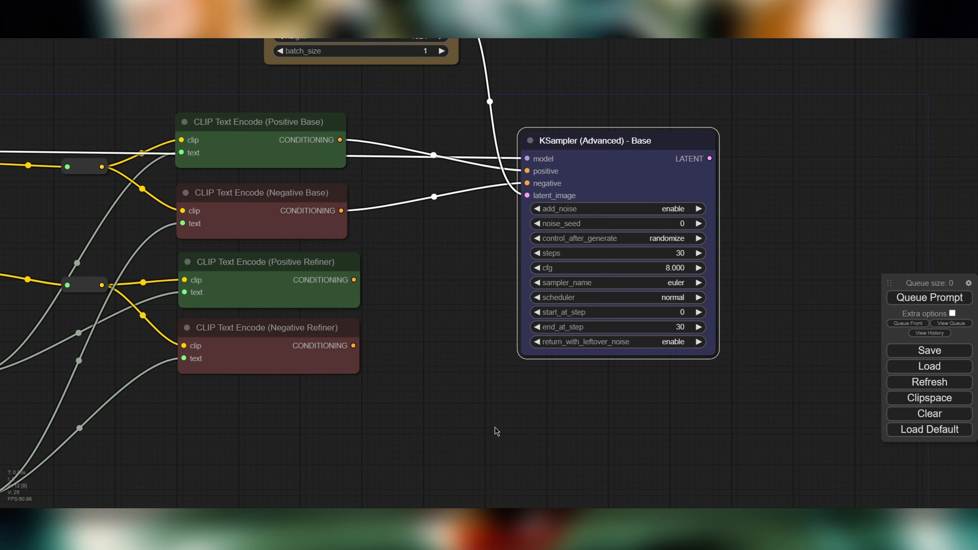
- Set the base sampler's sampler_name to dpm_2_ancestral
left_click_drag(496, 431, 701, 437)
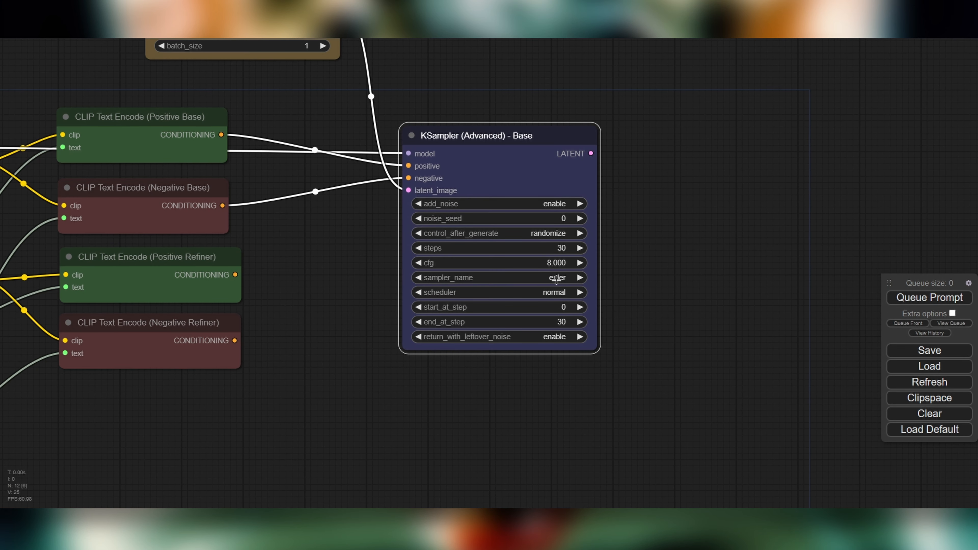
left_click(556, 278)
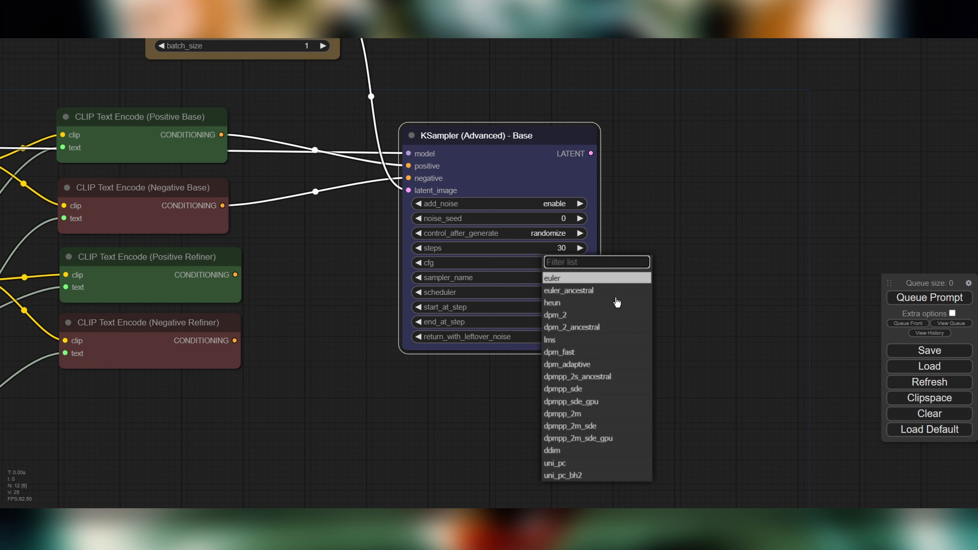
left_click(598, 327)
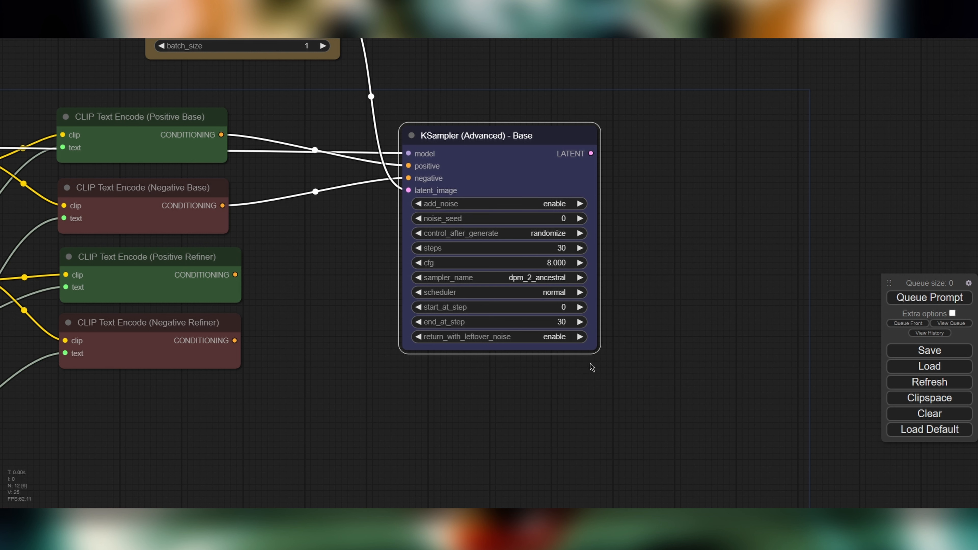
left_click_drag(638, 242, 756, 242)
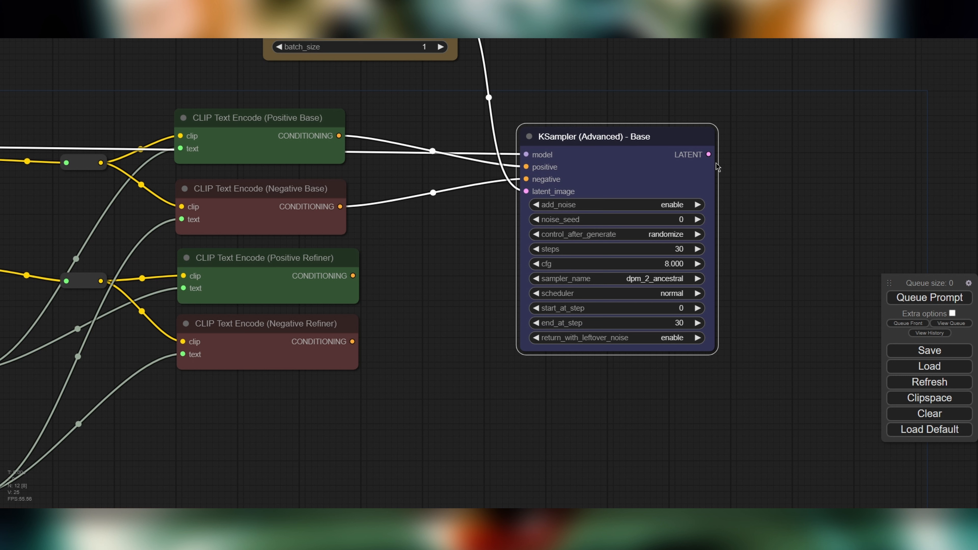
left_click_drag(724, 199, 664, 285)
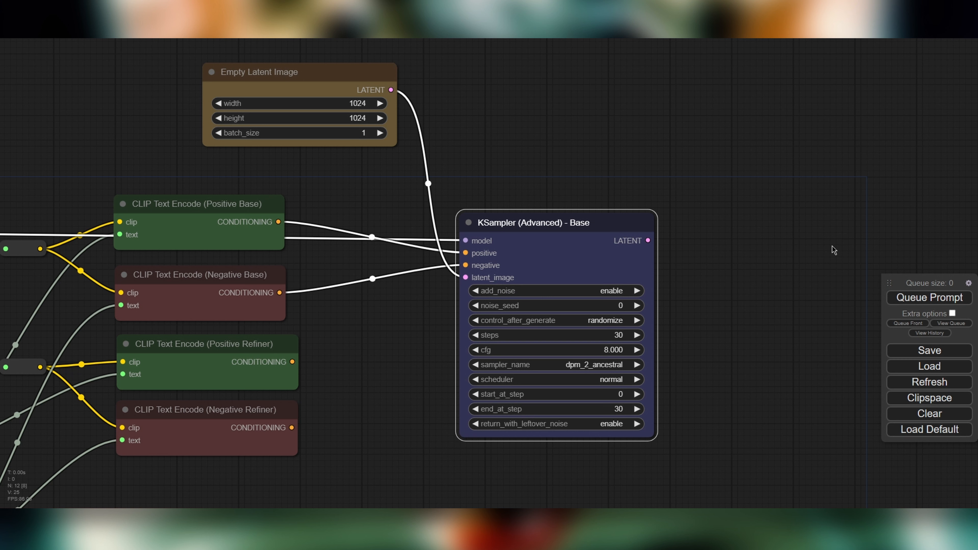
left_click_drag(758, 327, 748, 305)
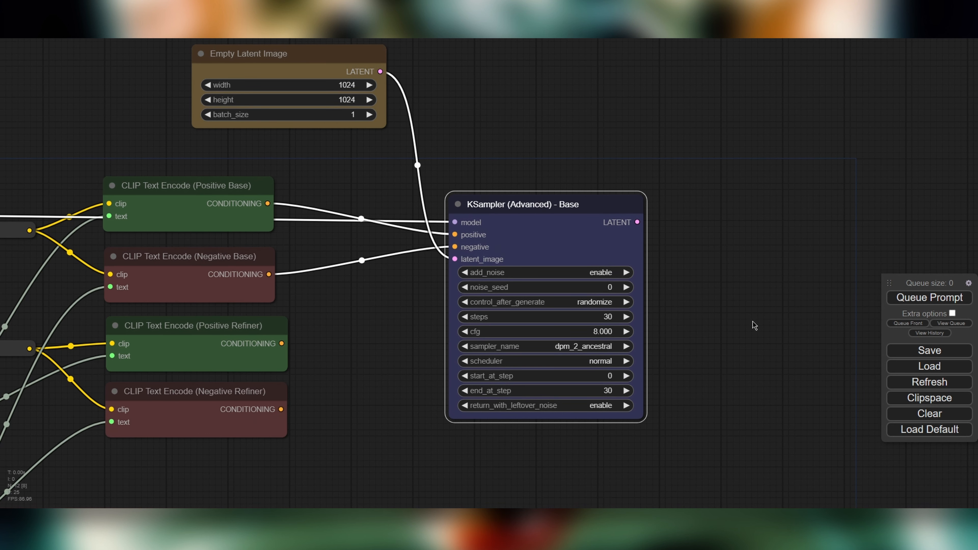
- Add a second KSampler (Advanced) node fed by the base sampler's latent output and place it beside the base sampler
scroll(798, 372, "down", 2)
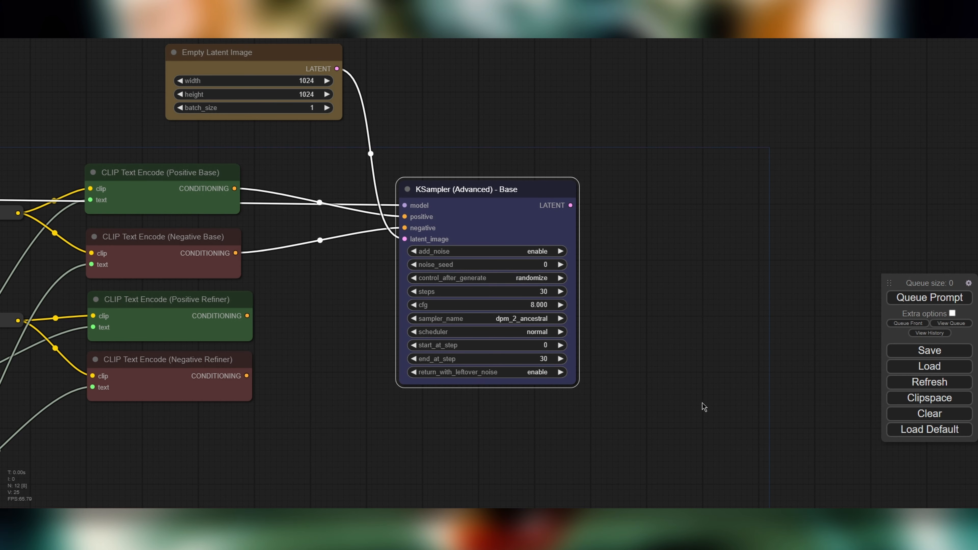
left_click_drag(694, 410, 683, 345)
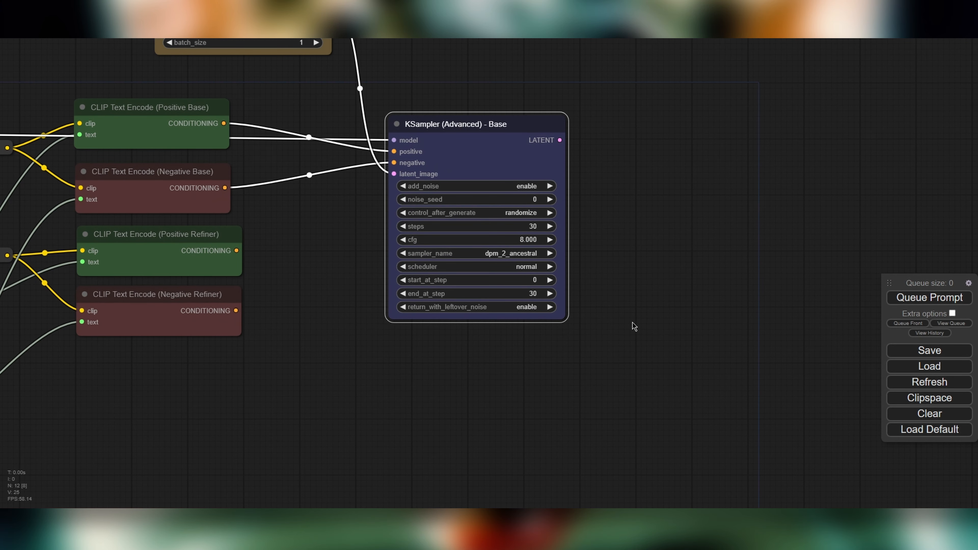
left_click_drag(560, 139, 666, 137)
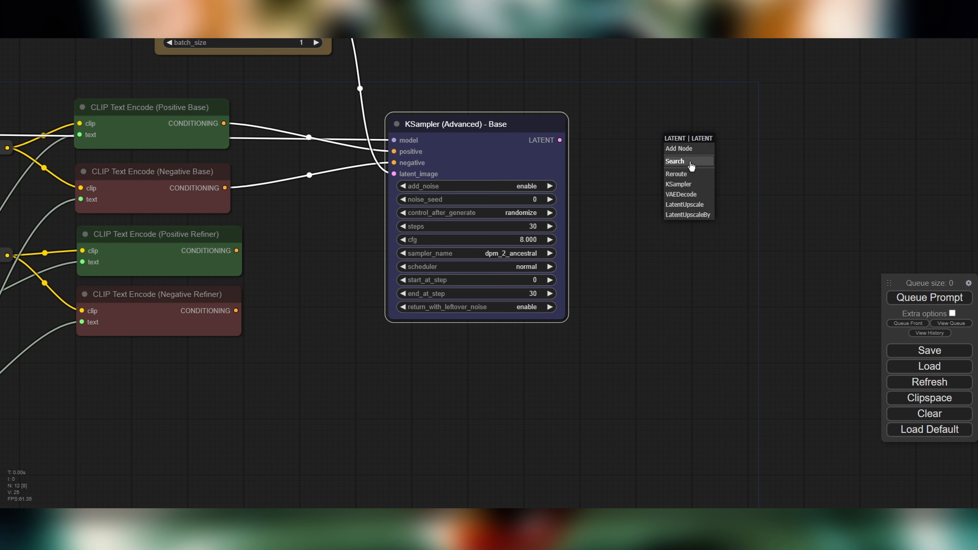
left_click(688, 160)
type("ksam")
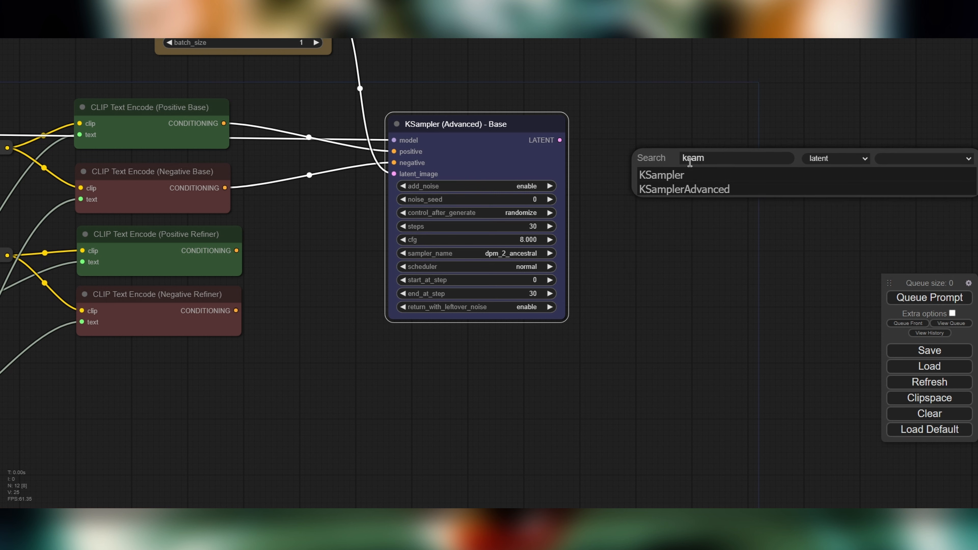
left_click(718, 189)
left_click_drag(769, 148, 753, 115)
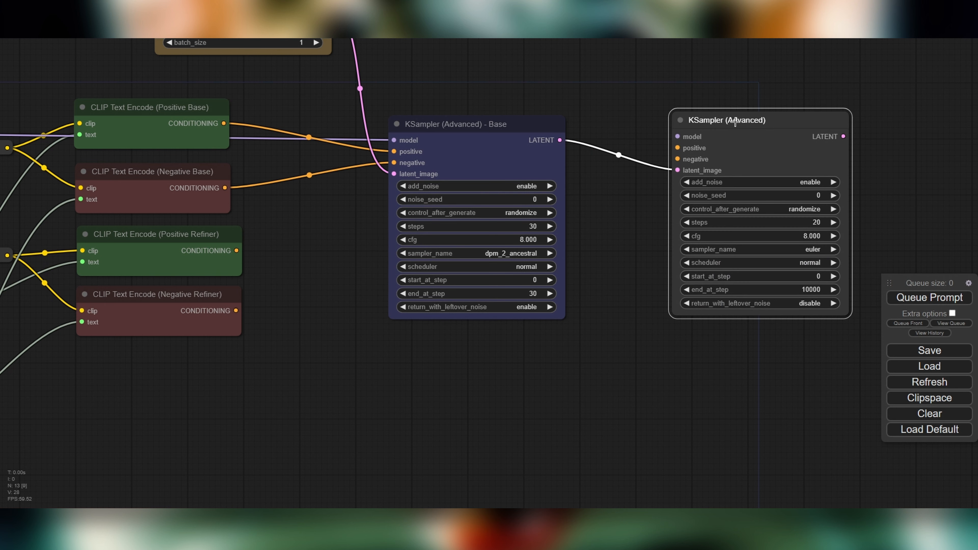
- Connect the SDXL Refiner model and the Positive and Negative Refiner conditioning to the matching inputs of the second sampler
left_click_drag(641, 186, 796, 193)
mouse_move(120, 214)
left_mouse_down()
mouse_move(278, 208)
mouse_move(135, 219)
left_mouse_up()
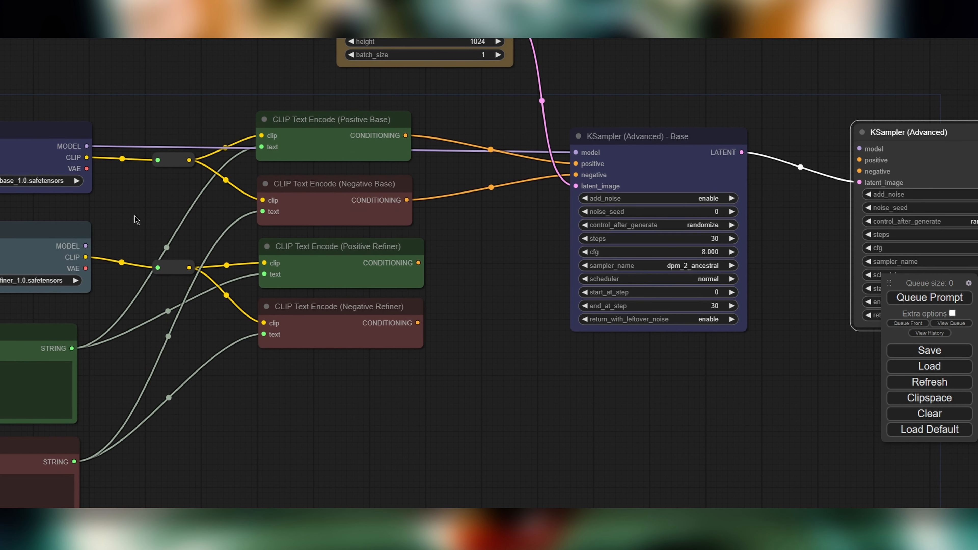
left_click_drag(88, 247, 861, 149)
left_click_drag(804, 254, 722, 274)
left_click_drag(453, 269, 661, 188)
left_click_drag(571, 192, 817, 169)
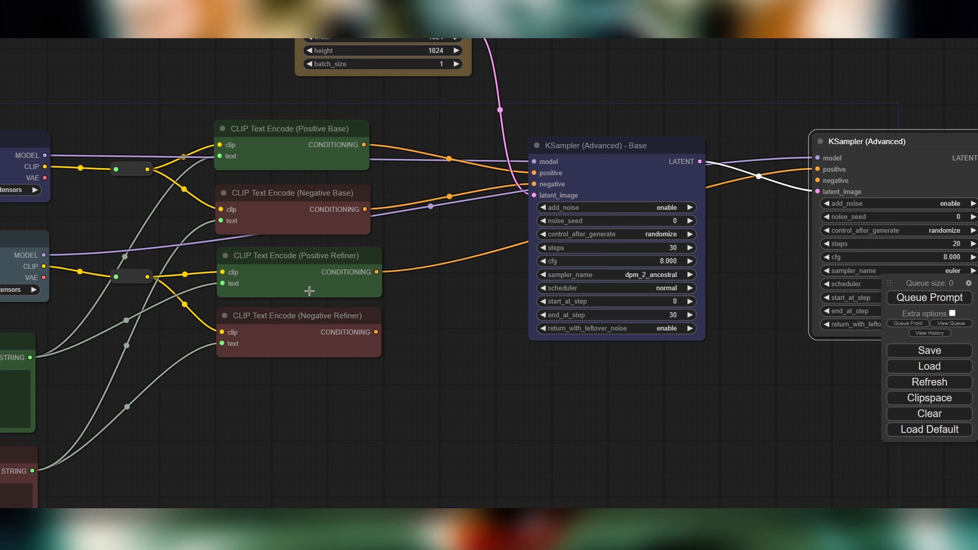
left_click_drag(376, 332, 818, 180)
- Set the second sampler's add_noise to disable and its control_after_generate to fixed
left_click_drag(772, 251, 605, 234)
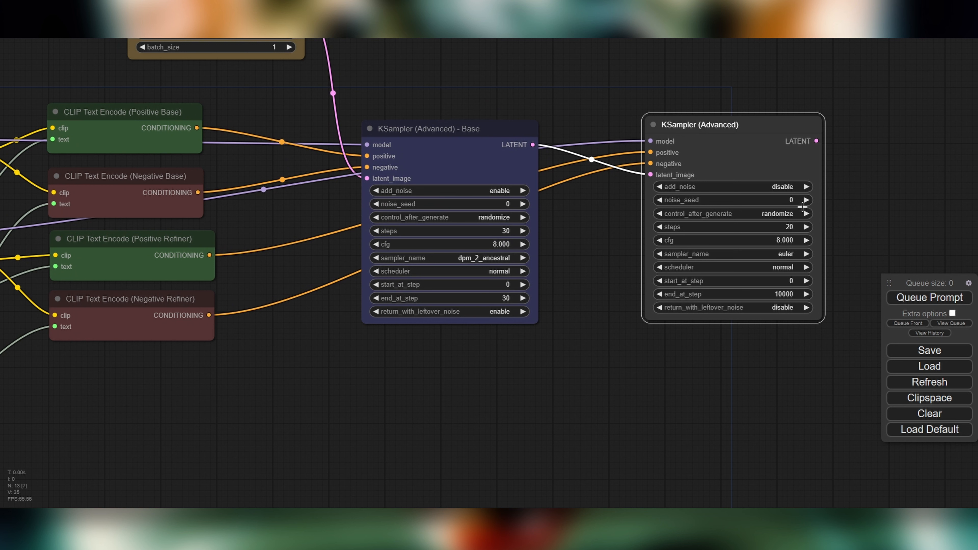
left_click(785, 214)
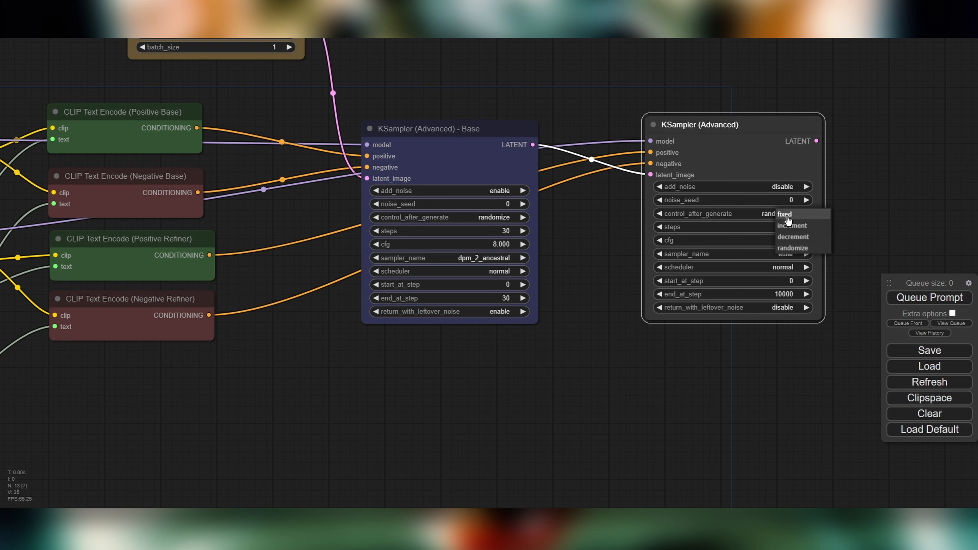
left_click(786, 216)
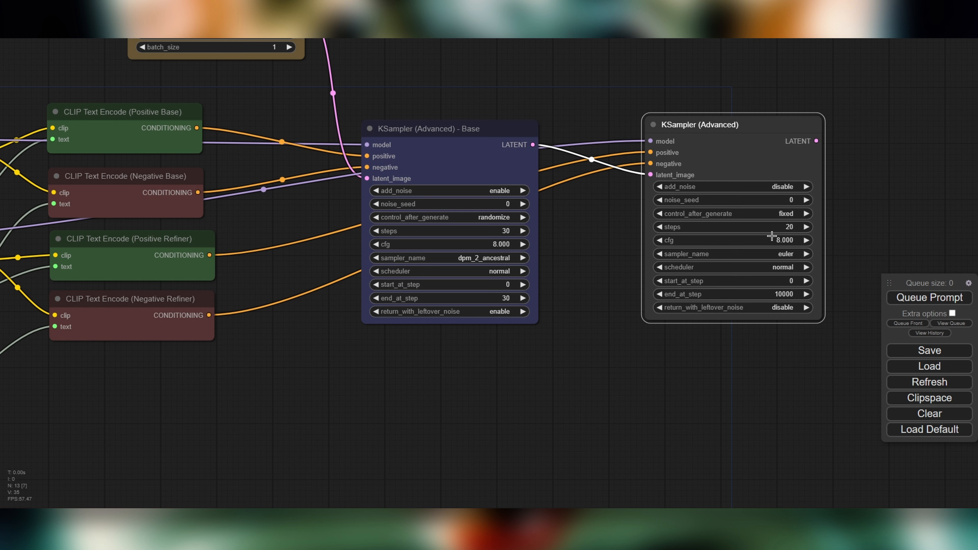
- Set the second sampler's steps to 15 and its start_at_step to 15
double_click(790, 226)
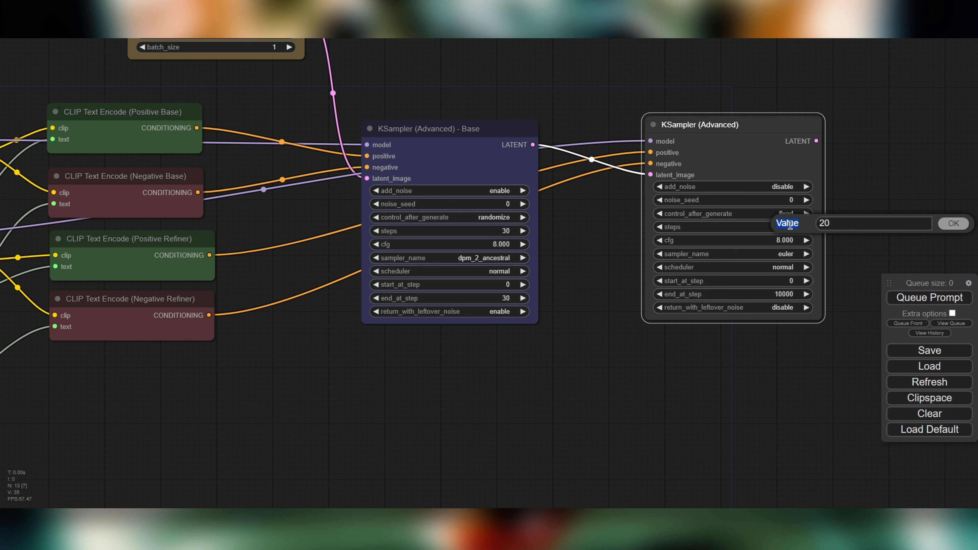
left_click_drag(861, 221, 809, 231)
type("15")
key("Return")
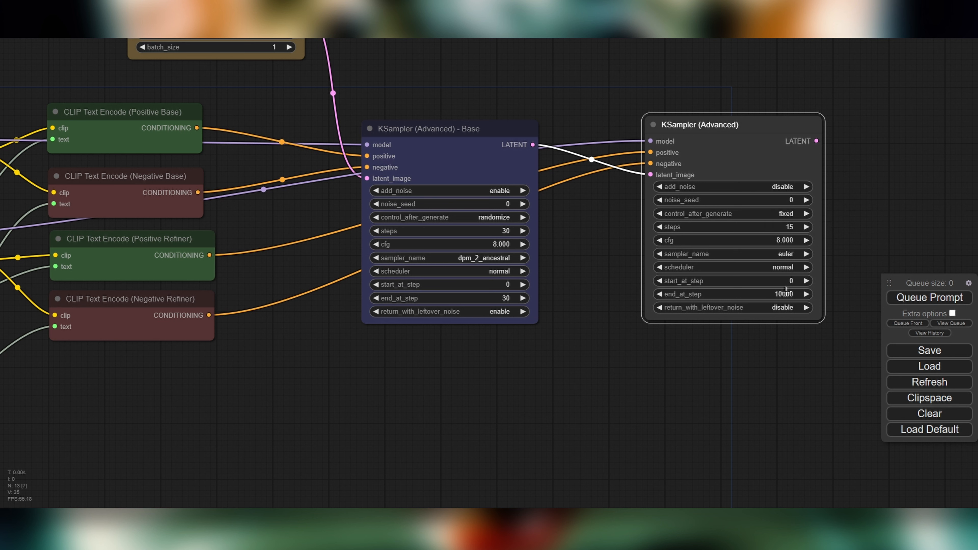
left_click(792, 281)
type("15")
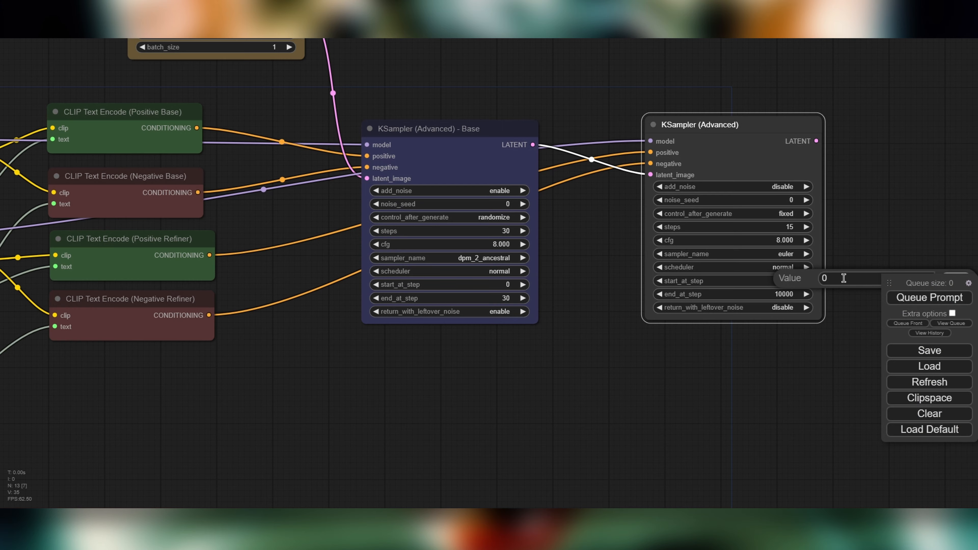
key("Return")
- Color the second sampler node pale blue to match the SDXL Refiner node
left_click_drag(562, 285, 667, 299)
left_click(821, 150)
right_click(813, 150)
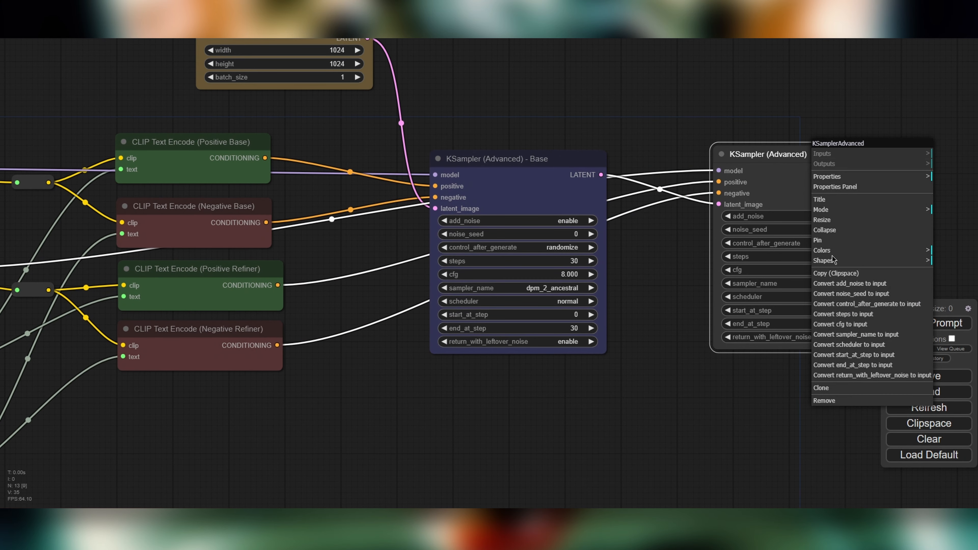
left_click(821, 250)
- Tidy the layout by moving the Empty Latent Image node and both samplers closer to the text encoders
left_click_drag(360, 432, 506, 393)
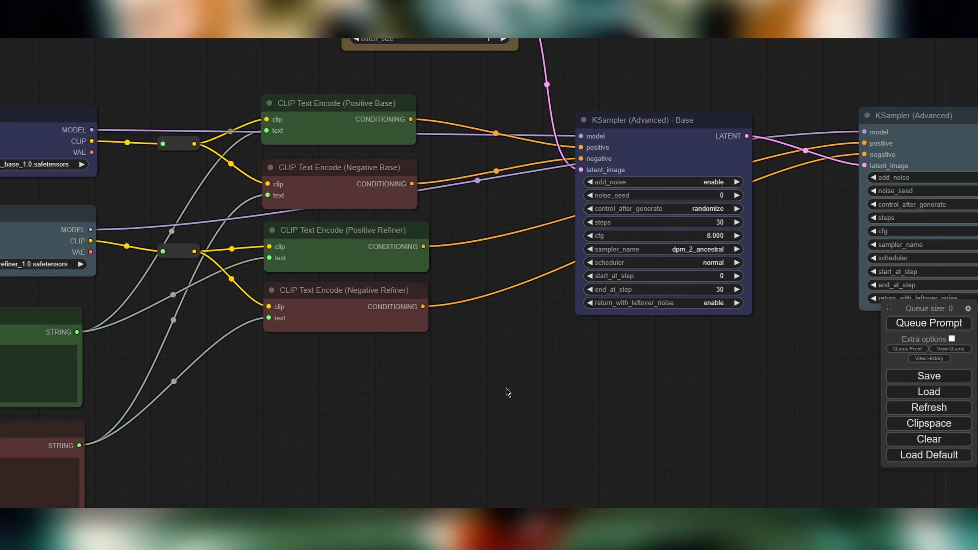
left_click_drag(402, 426, 557, 311)
left_click_drag(571, 269, 654, 379)
left_click_drag(728, 378, 630, 391)
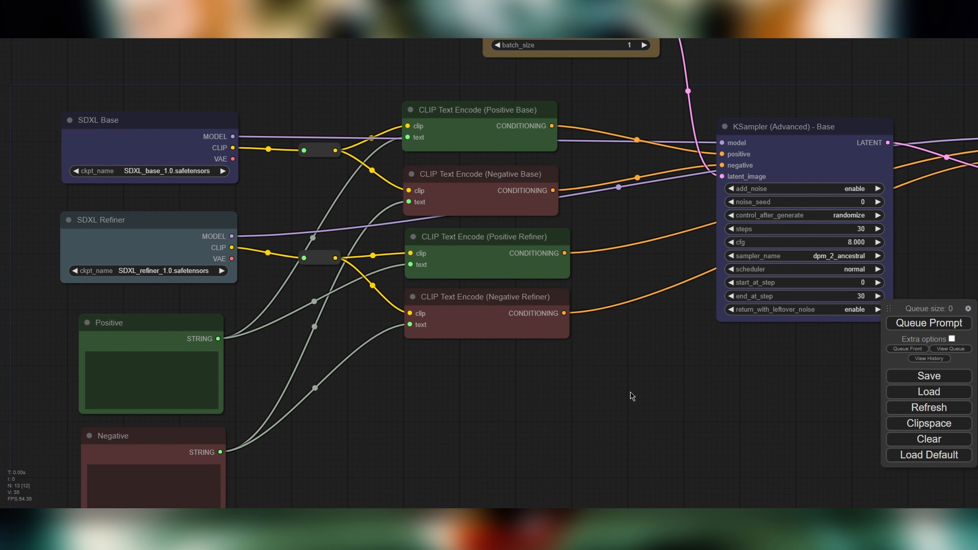
scroll(577, 370, "down", 5)
left_click_drag(466, 93, 432, 96)
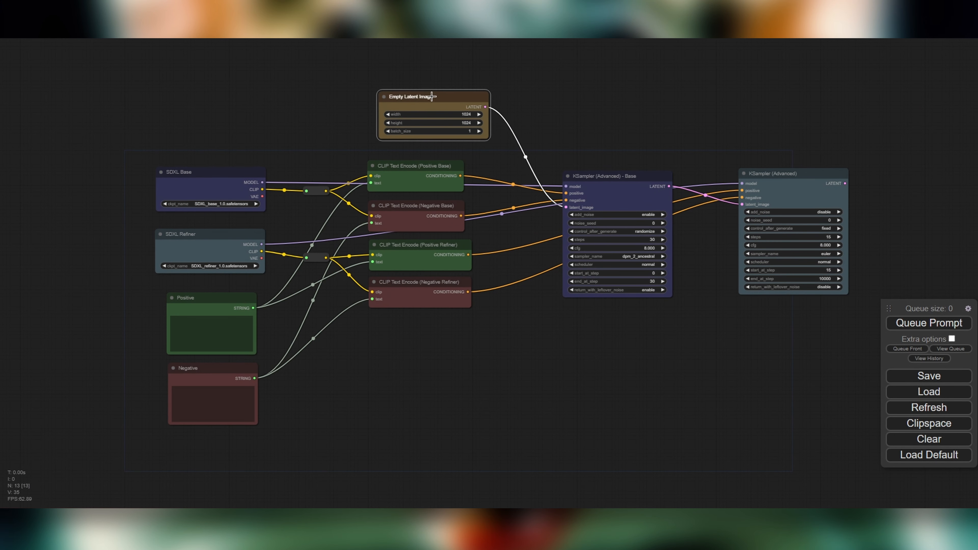
left_click_drag(619, 178, 597, 178)
left_click_drag(836, 174, 781, 174)
- Add an empty group below the text encoders and place a KSampler and a Load VAE node beside it
left_click_drag(474, 332, 637, 349)
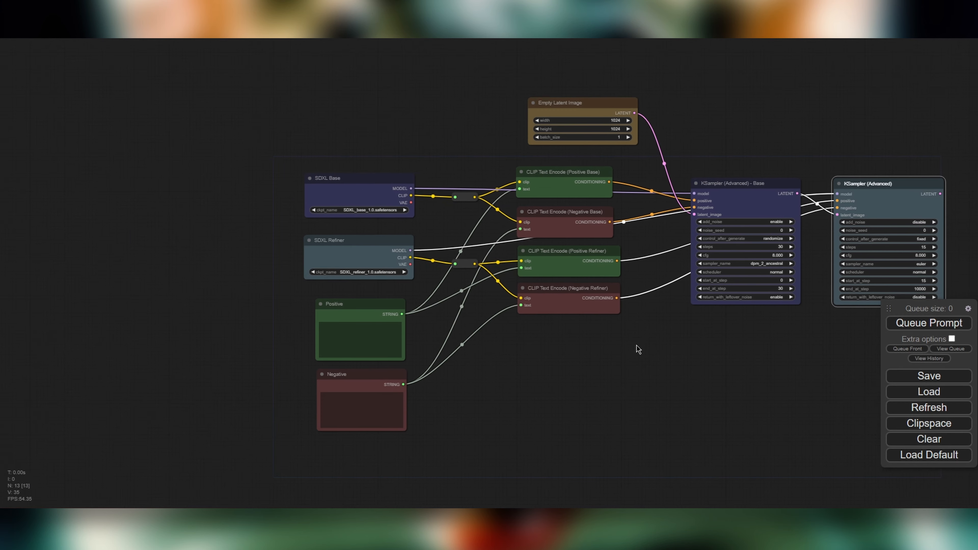
scroll(631, 342, "up", 4)
right_click(504, 313)
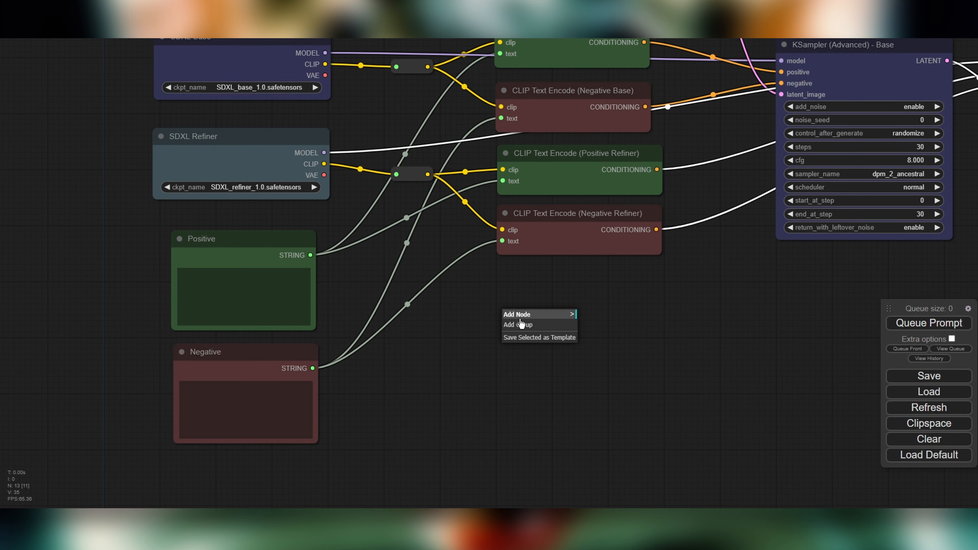
left_click(521, 324)
left_click_drag(605, 373, 803, 499)
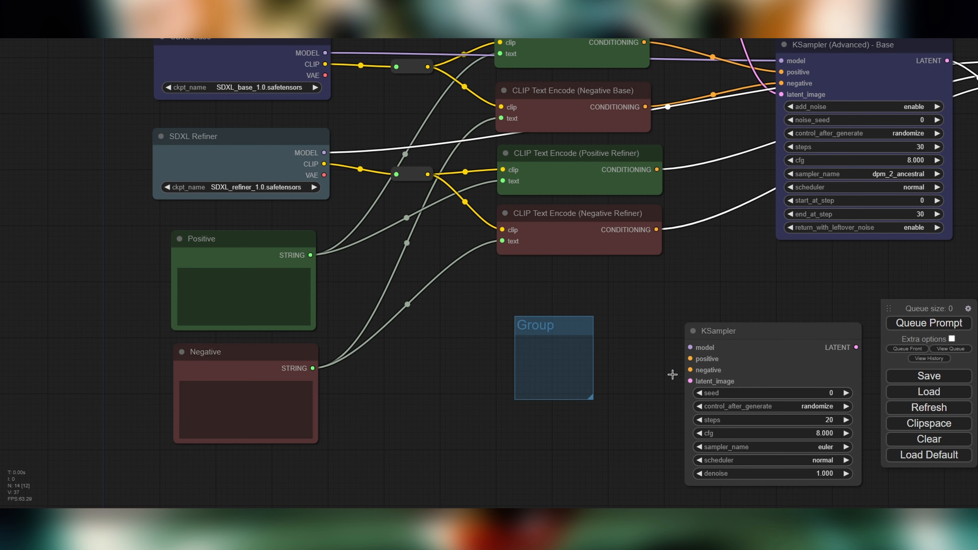
left_click_drag(619, 381, 588, 335)
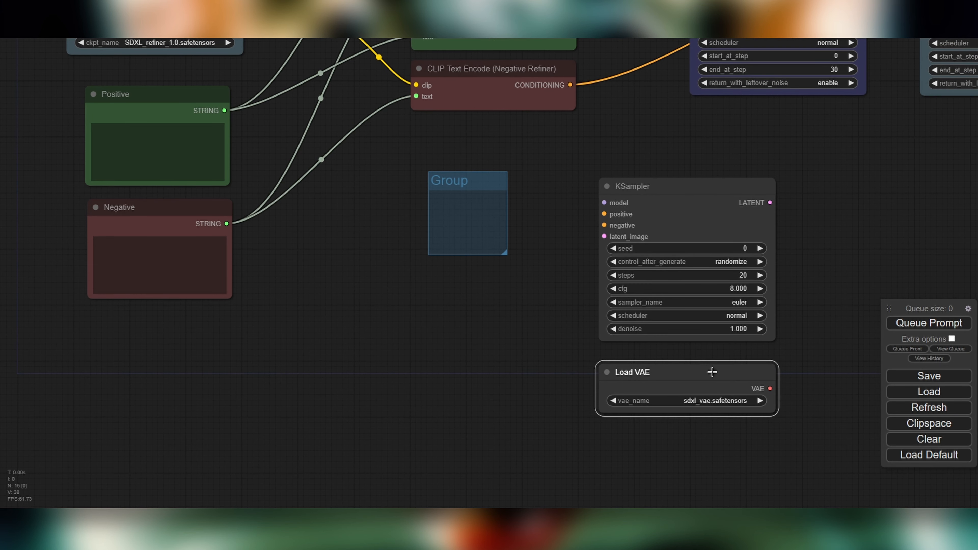
left_click(640, 185)
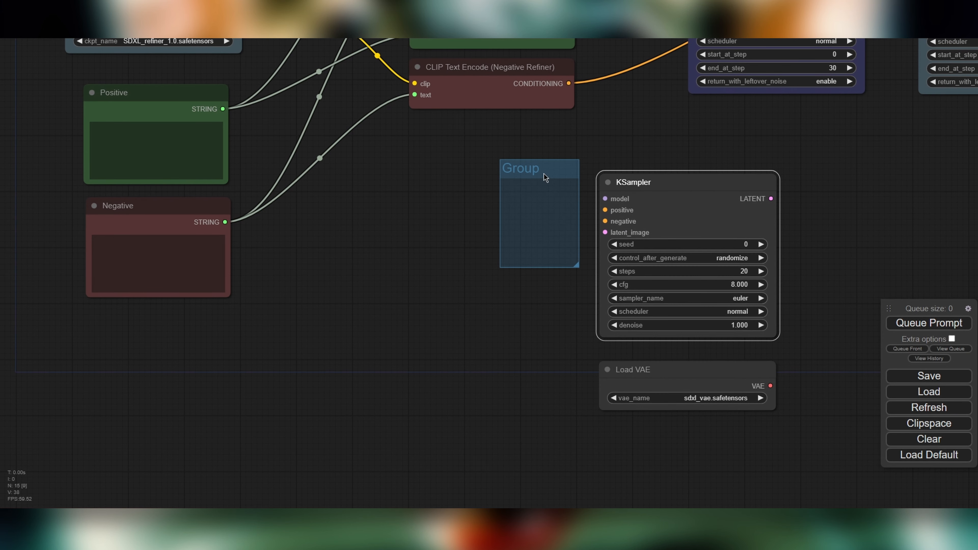
- Enlarge the group and move the KSampler and Load VAE nodes inside it, fitting its frame around them
mouse_move(543, 173)
left_mouse_down()
mouse_move(536, 177)
mouse_move(535, 163)
left_mouse_up()
left_click_drag(570, 257, 802, 417)
left_click_drag(753, 179, 664, 181)
left_click_drag(716, 370, 634, 360)
left_click_drag(802, 416, 721, 414)
- Change the color of the group around the KSampler and Load VAE nodes to a muted red
right_click(619, 156)
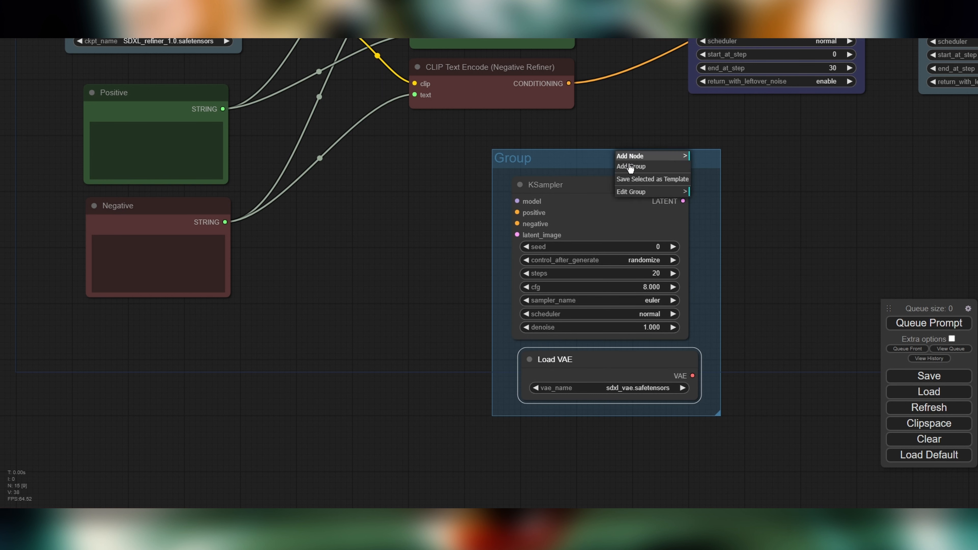
left_click(659, 191)
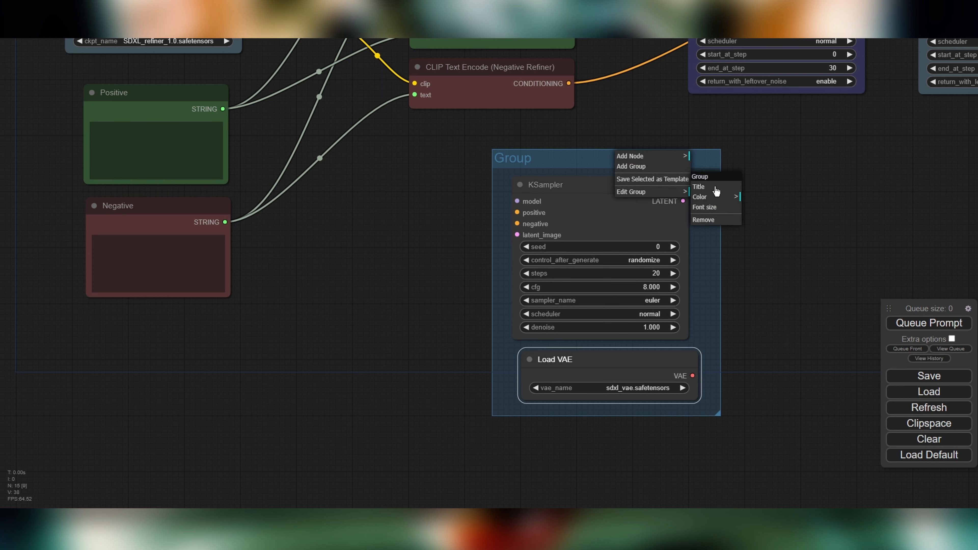
left_click(717, 195)
left_click(746, 206)
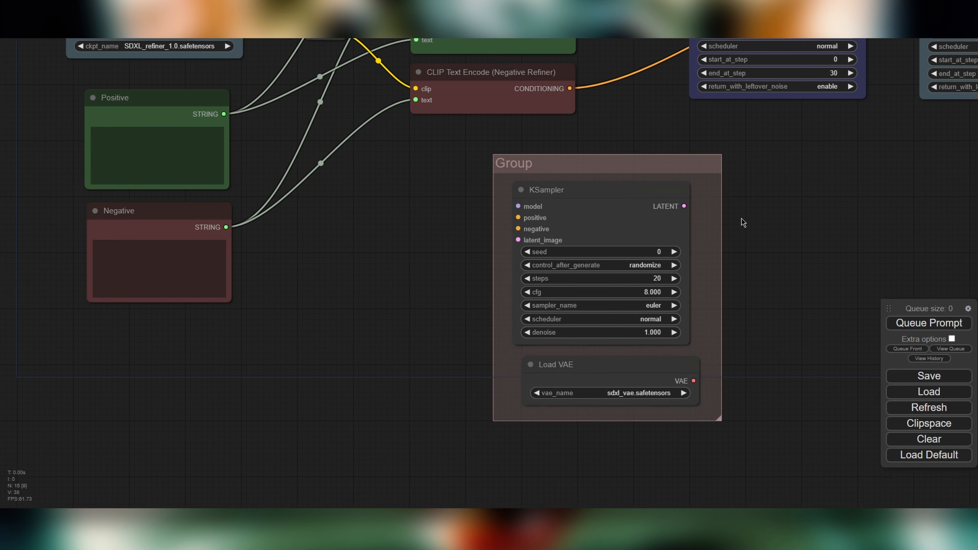
- Delete the KSampler and Load VAE nodes from inside the group
left_click_drag(741, 219, 677, 296)
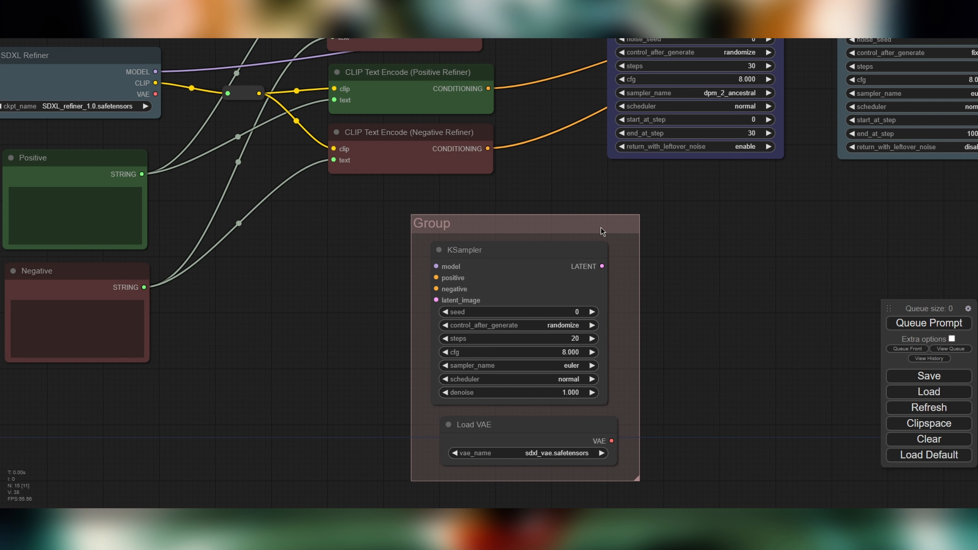
key("Delete")
left_click_drag(591, 427, 589, 426)
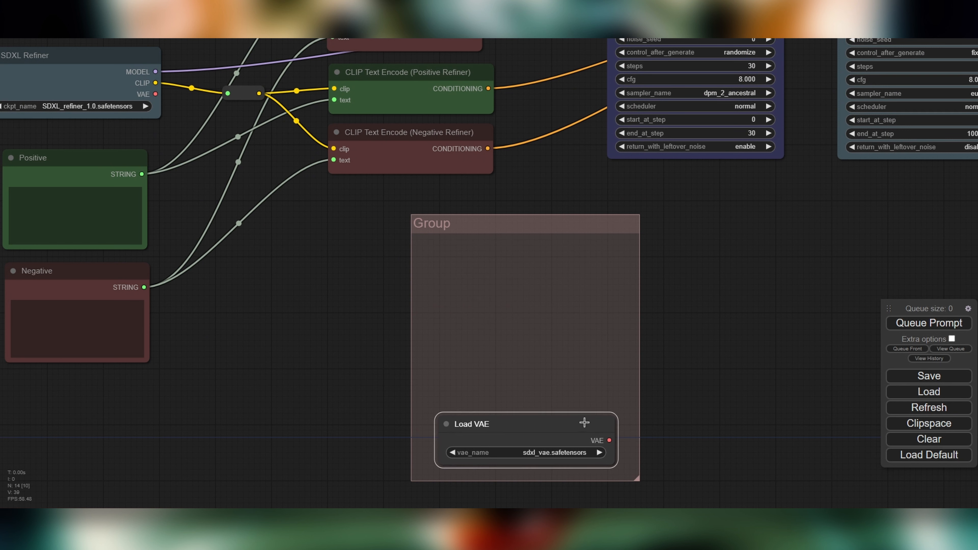
key("Delete")
- Move the empty group aside and remove it from the workflow
left_click_drag(519, 225, 572, 233)
right_click(530, 233)
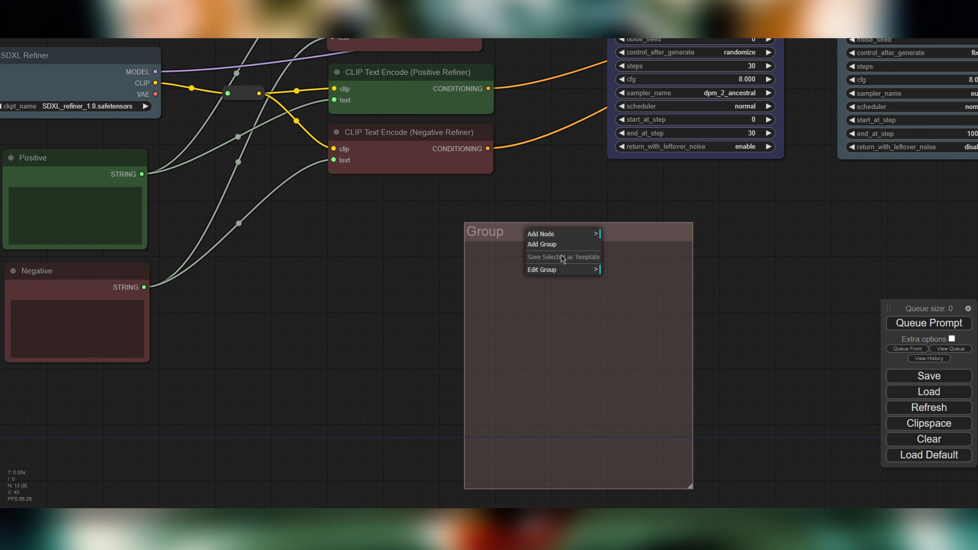
left_click(571, 270)
left_click(620, 302)
- Add a Note node from the utils category and move it below the text encoders
right_click(503, 239)
left_click(539, 241)
left_click(591, 323)
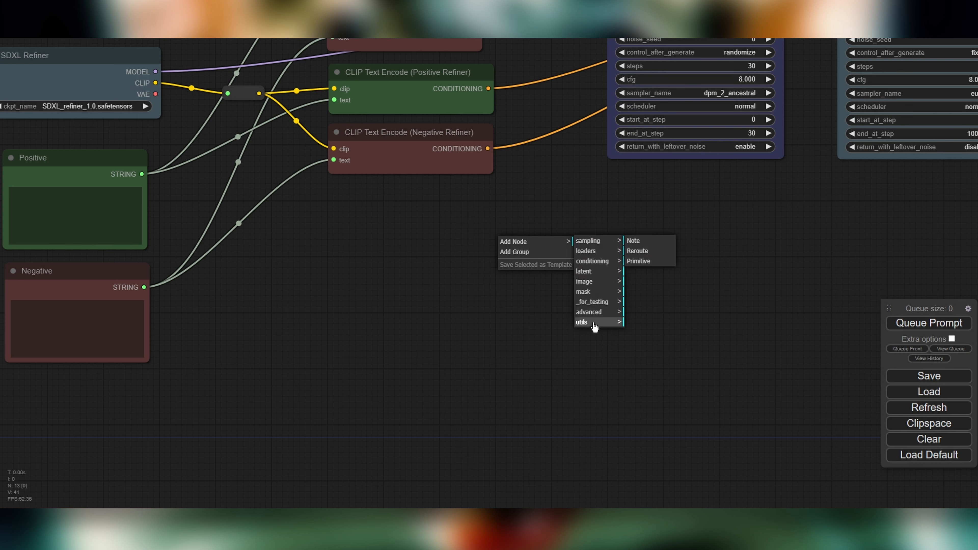
left_click(647, 242)
left_click_drag(578, 230, 428, 255)
- Delete the Note node below the text encoders
left_click_drag(656, 212, 707, 390)
mouse_move(573, 181)
left_mouse_down()
mouse_move(611, 292)
mouse_move(561, 171)
left_mouse_up()
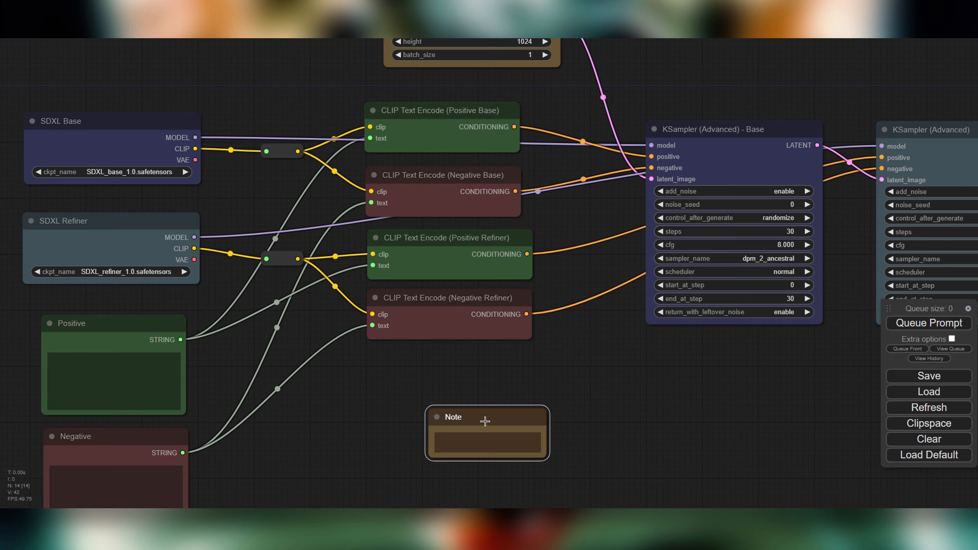
key("Delete")
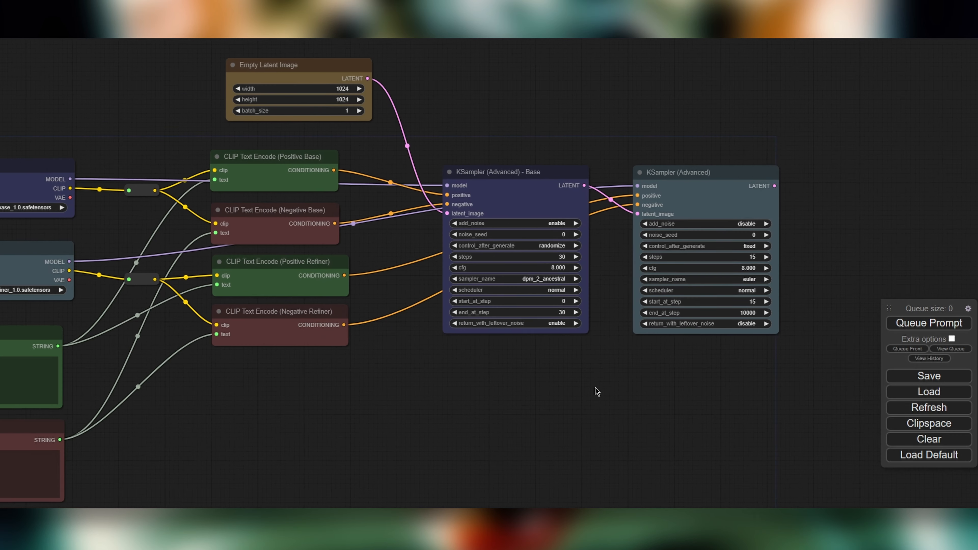
- Align the Negative prompt node directly beneath the Positive prompt node
left_click_drag(594, 388, 732, 403)
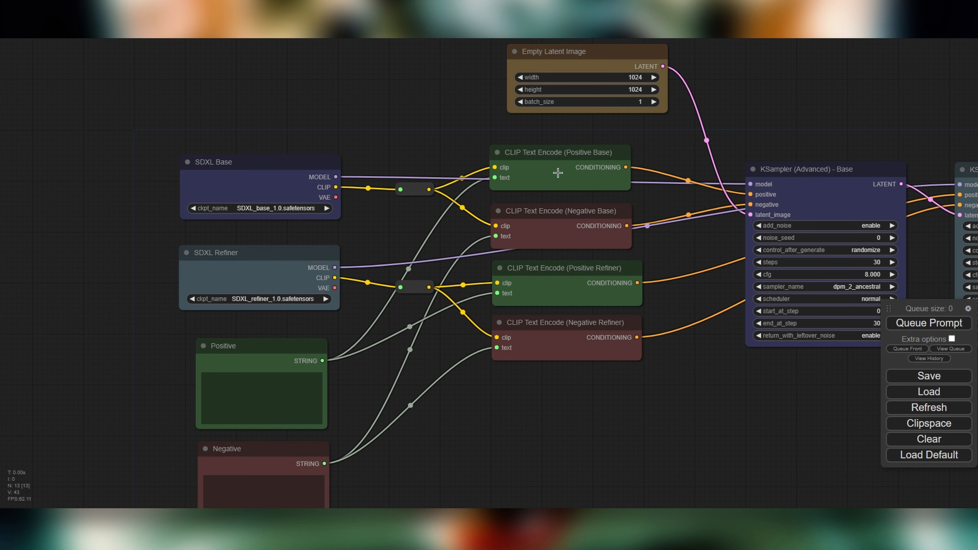
left_click_drag(562, 394, 583, 360)
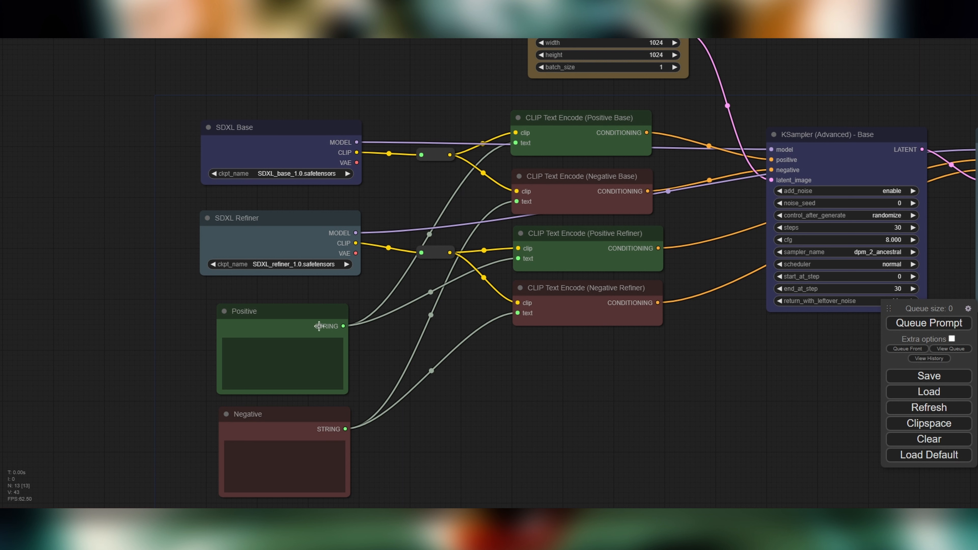
left_click_drag(287, 413, 285, 414)
left_click(287, 307)
left_click(291, 411)
left_click(298, 322)
left_click(310, 406)
left_click(313, 317)
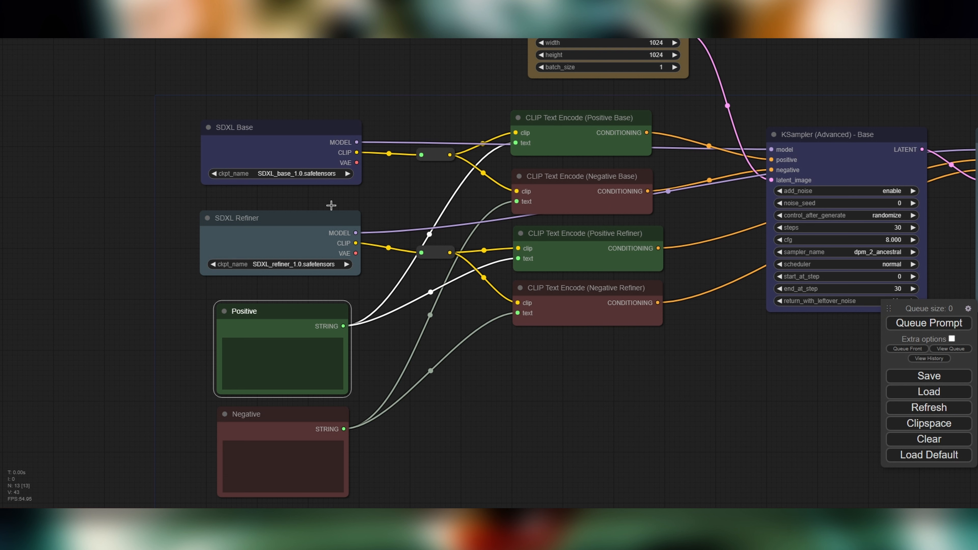
left_click_drag(552, 375, 453, 367)
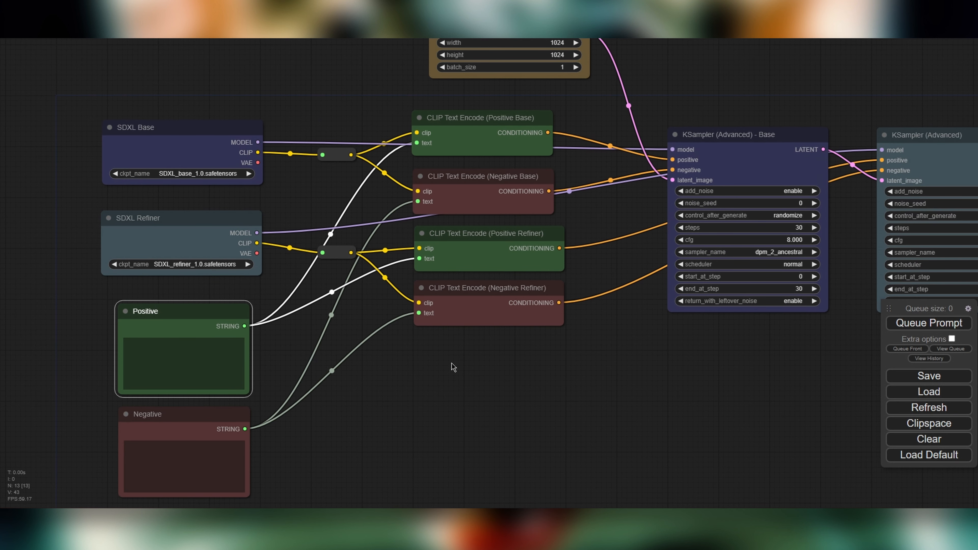
- Rename the second KSampler (Advanced) node as "KSampler (Advanced) - Refiner"
left_click_drag(548, 383, 487, 407)
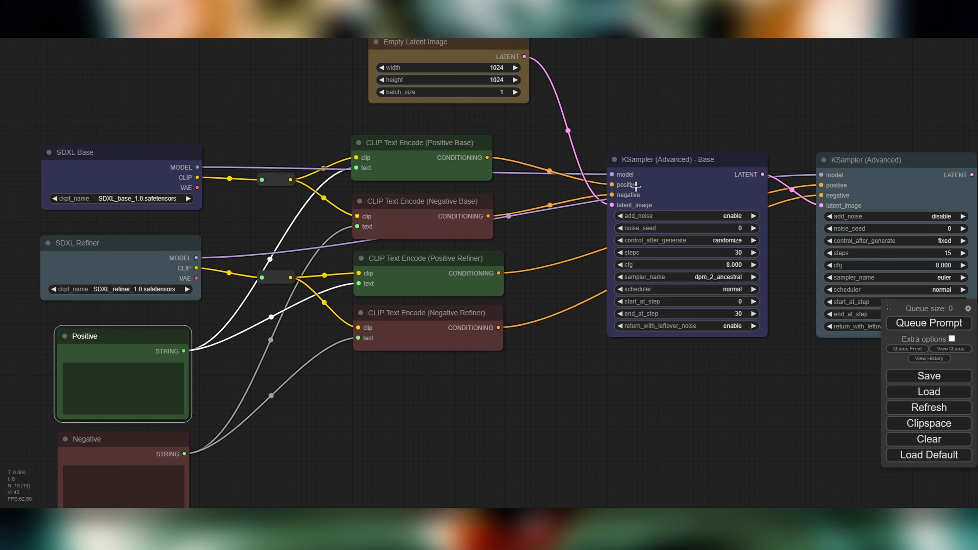
left_click_drag(572, 103, 525, 162)
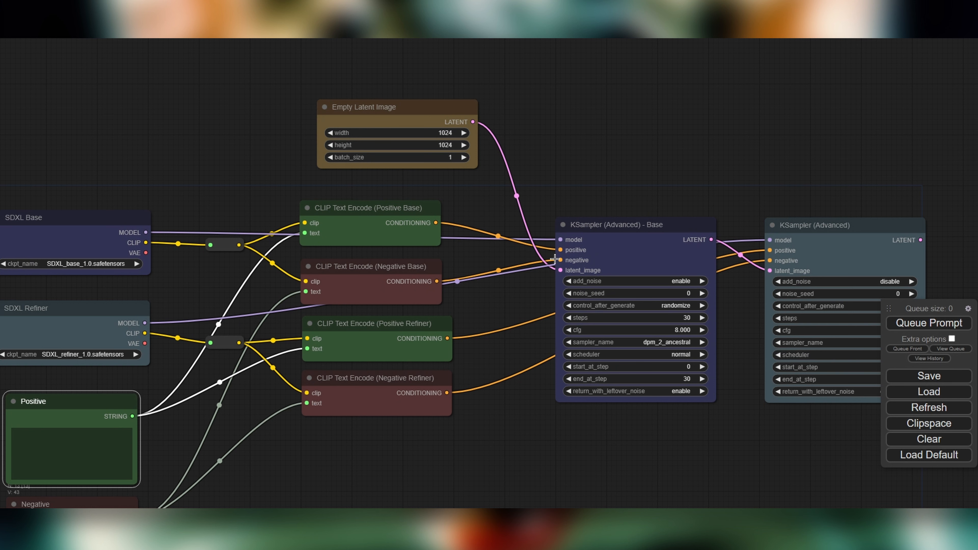
left_click_drag(654, 209, 523, 147)
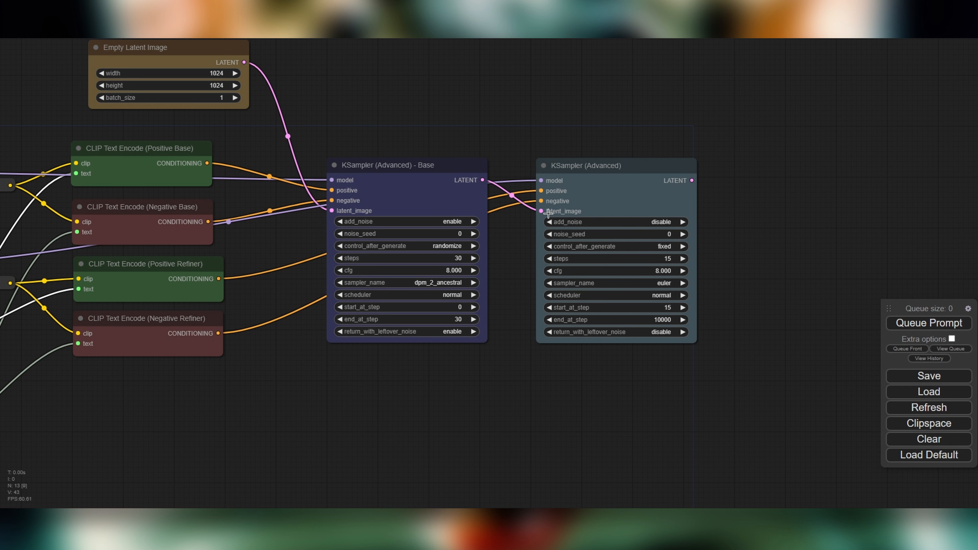
right_click(633, 166)
left_click(648, 211)
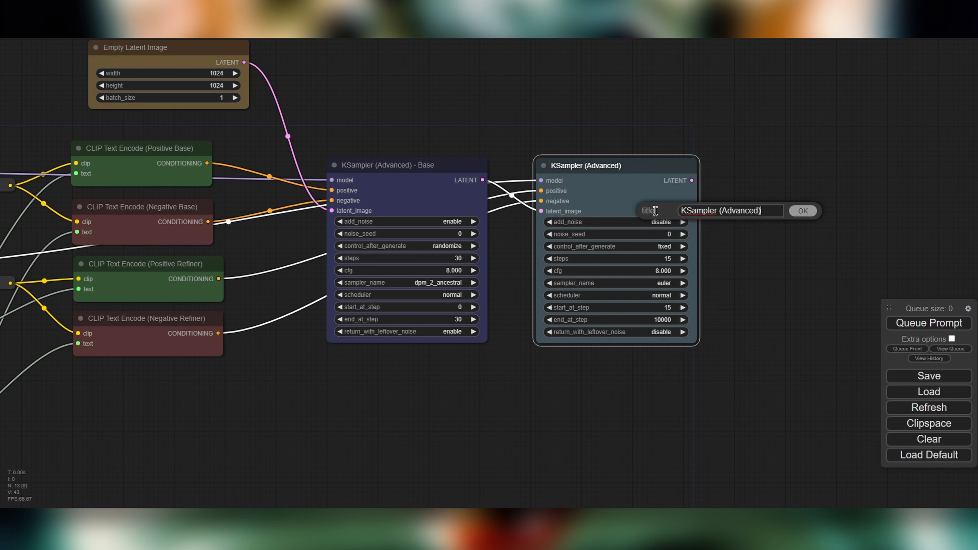
type("- Refiner")
key("Return")
- Add a VAE Decode node fed by the latent output of the refiner sampler
left_click_drag(530, 443, 742, 386)
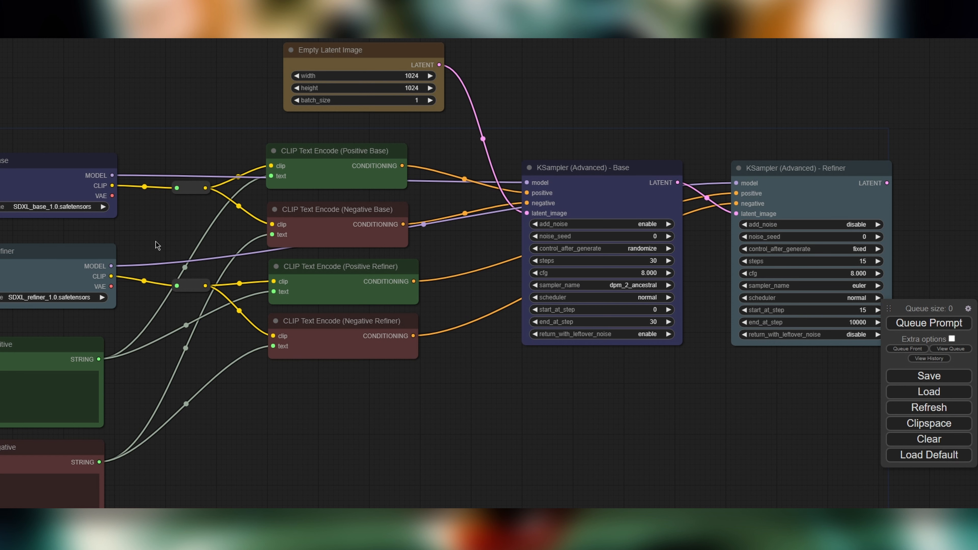
left_click_drag(144, 245, 168, 251)
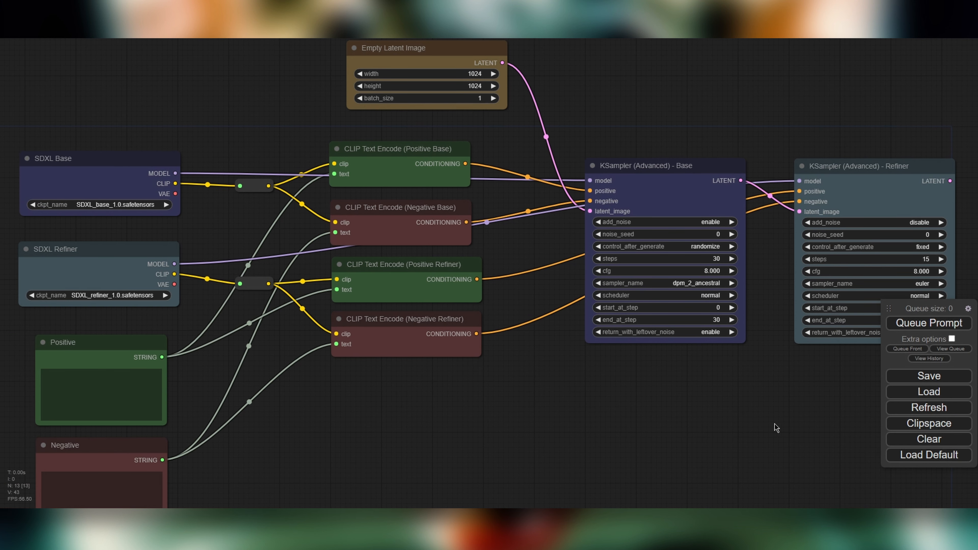
left_click_drag(788, 429, 563, 401)
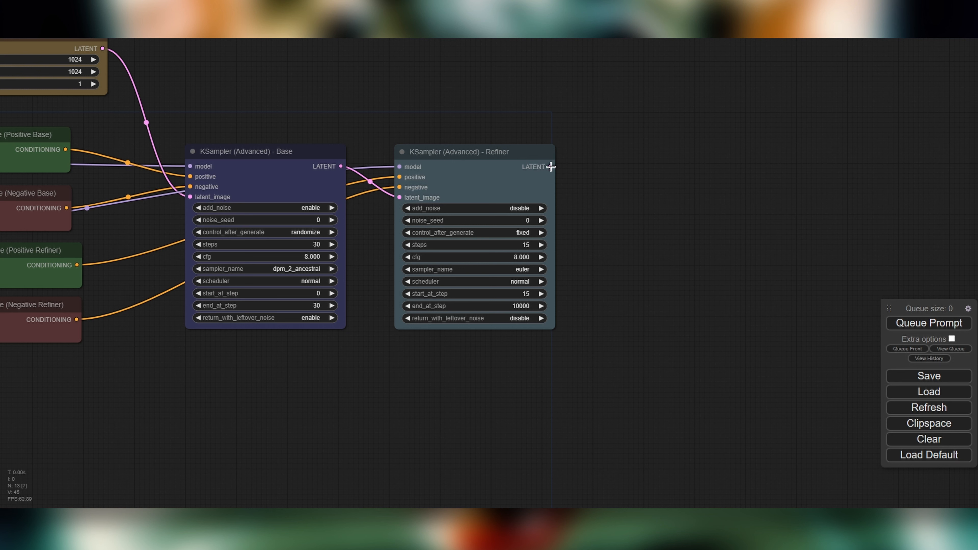
left_click_drag(550, 167, 647, 169)
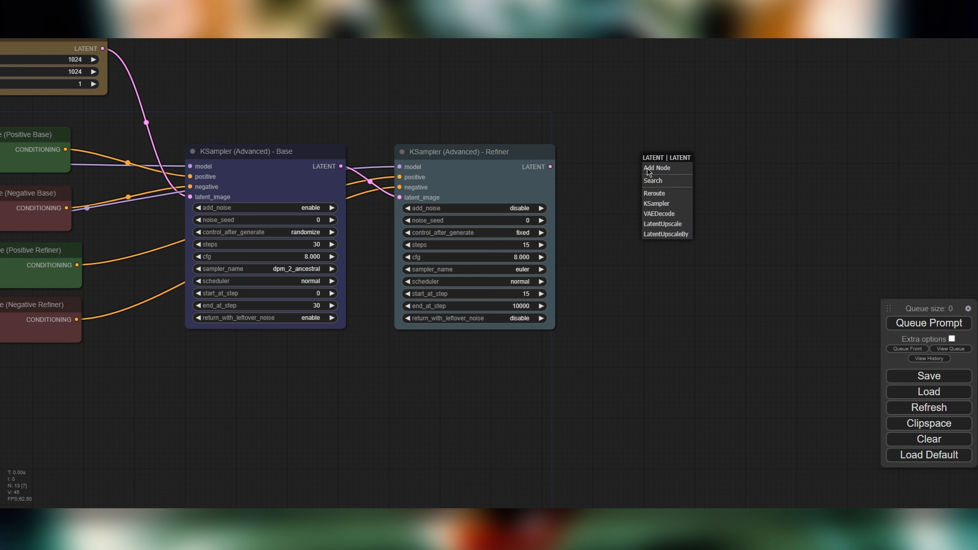
left_click(668, 214)
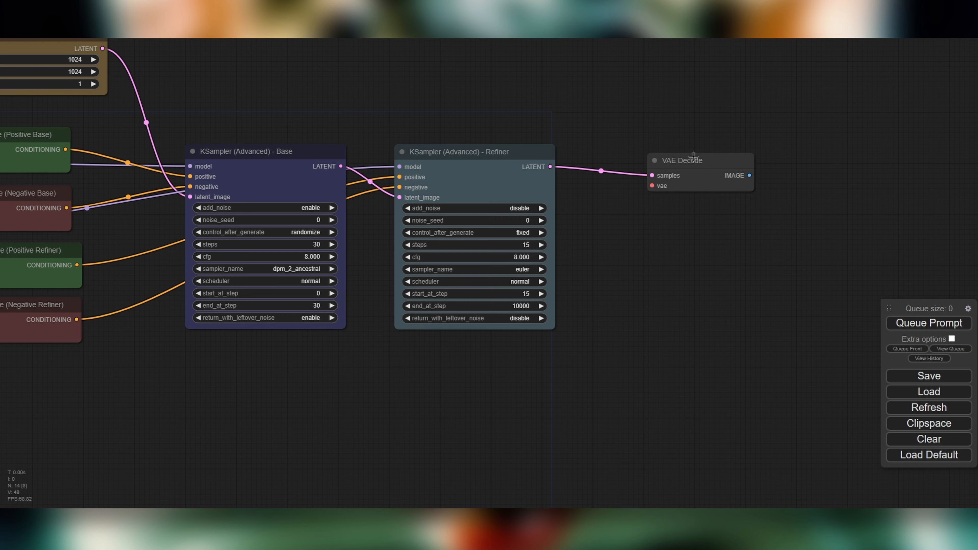
- Connect the SDXL Refiner loader's VAE output to the VAE Decode node and colour that node purple
left_click_drag(637, 227, 881, 194)
left_click_drag(275, 403, 461, 381)
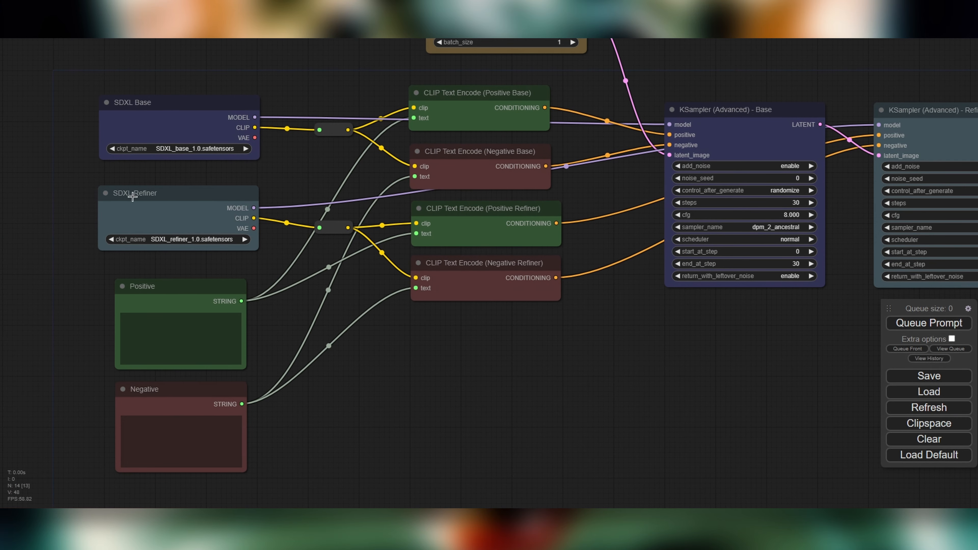
left_click_drag(457, 442, 264, 450)
left_click_drag(61, 236, 945, 143)
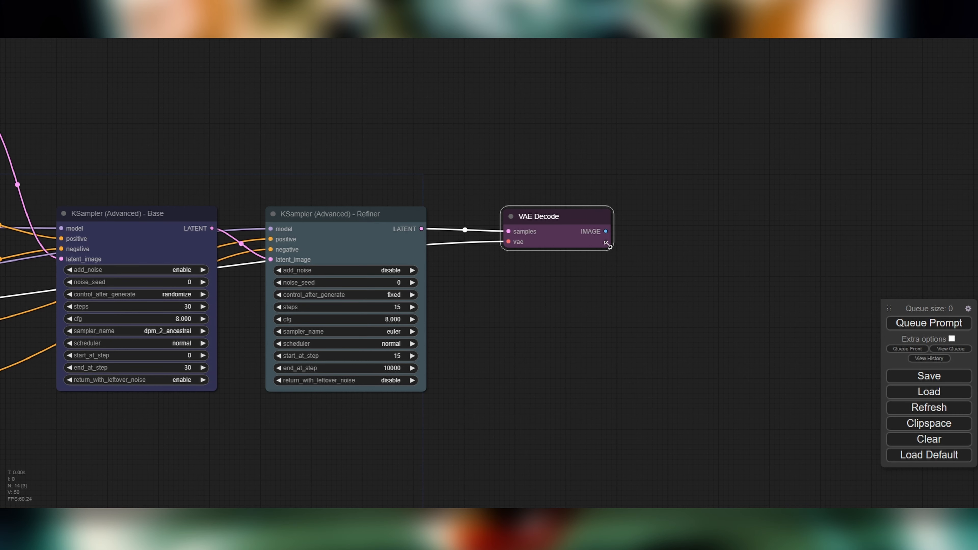
left_click_drag(607, 231, 697, 223)
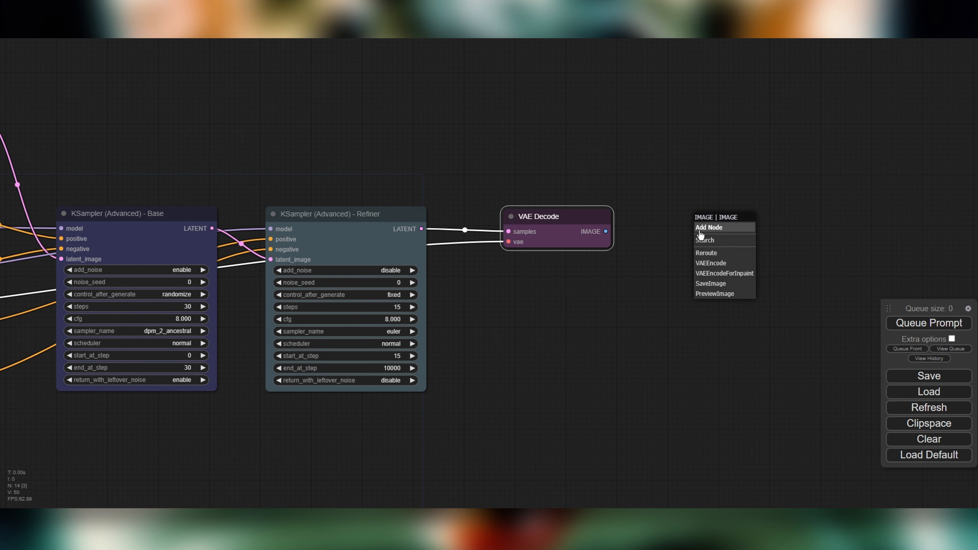
left_click(724, 294)
left_click_drag(744, 227, 721, 227)
right_click(721, 226)
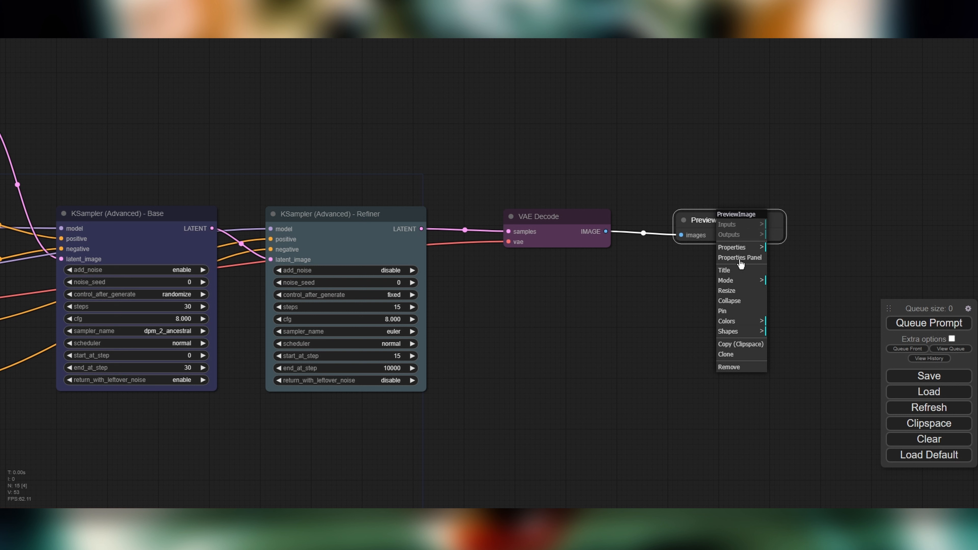
left_click_drag(635, 319, 618, 323)
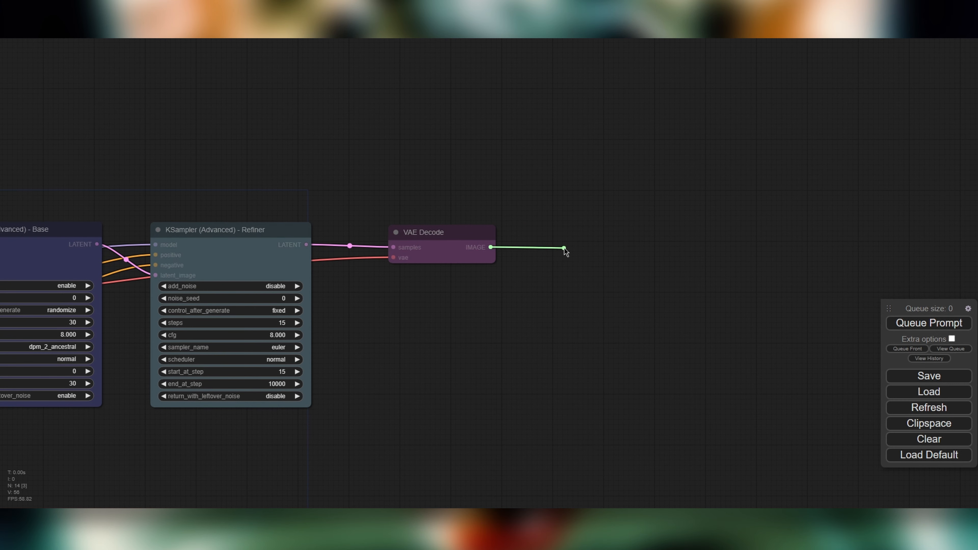
- Route the VAE Decode image output through a Reroute node into a new Save Image node
left_click_drag(564, 249, 684, 186)
left_click(590, 276)
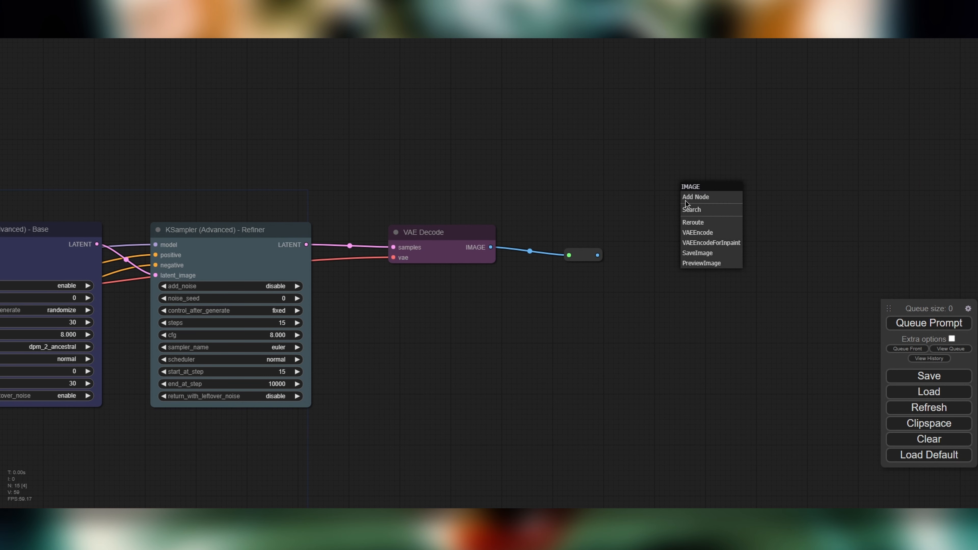
left_click(698, 253)
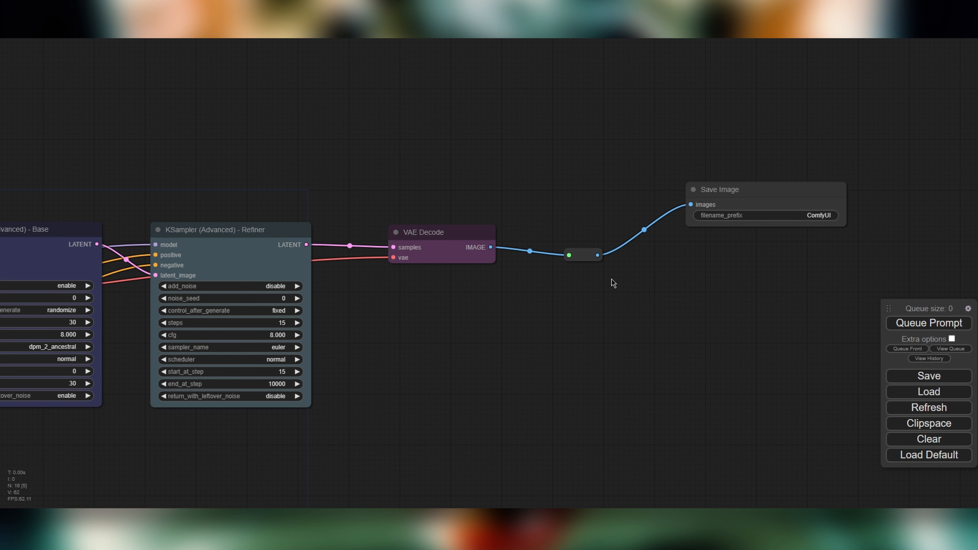
- Add a Preview Image node fed by the image reroute and position the Save Image node above it
left_click_drag(597, 255, 673, 321)
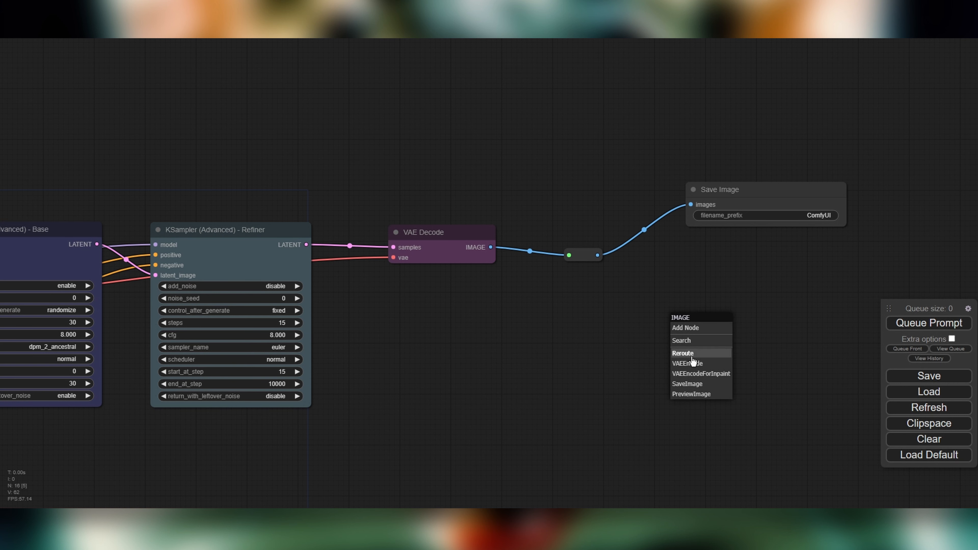
left_click(696, 394)
left_click_drag(734, 192, 713, 178)
left_click_drag(782, 355, 687, 370)
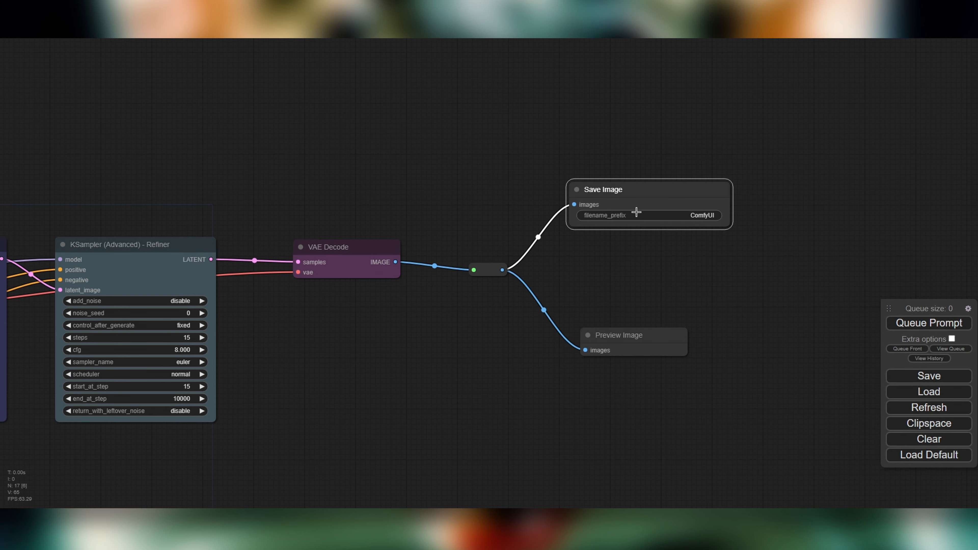
- Colour the Save Image and Preview Image nodes purple
right_click(635, 203)
left_click(640, 298)
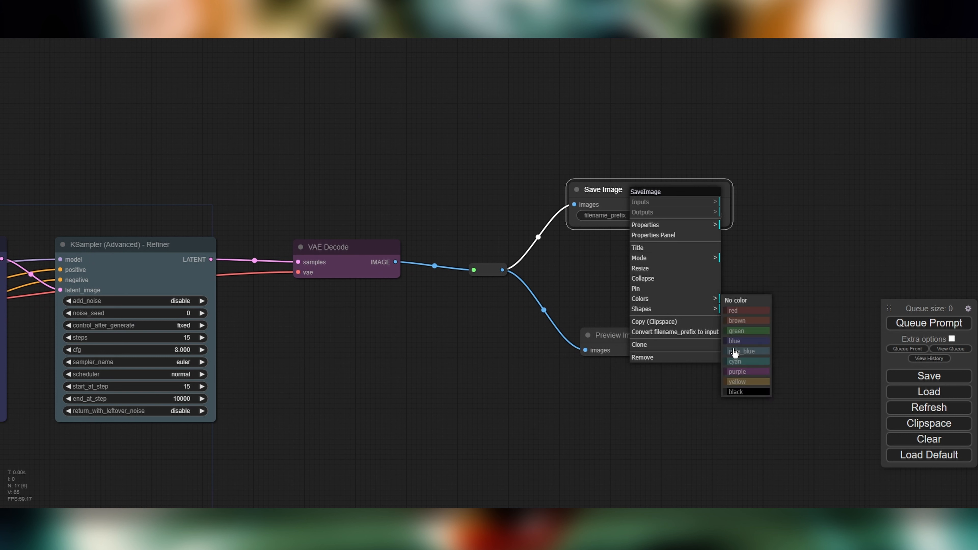
left_click(733, 375)
right_click(633, 335)
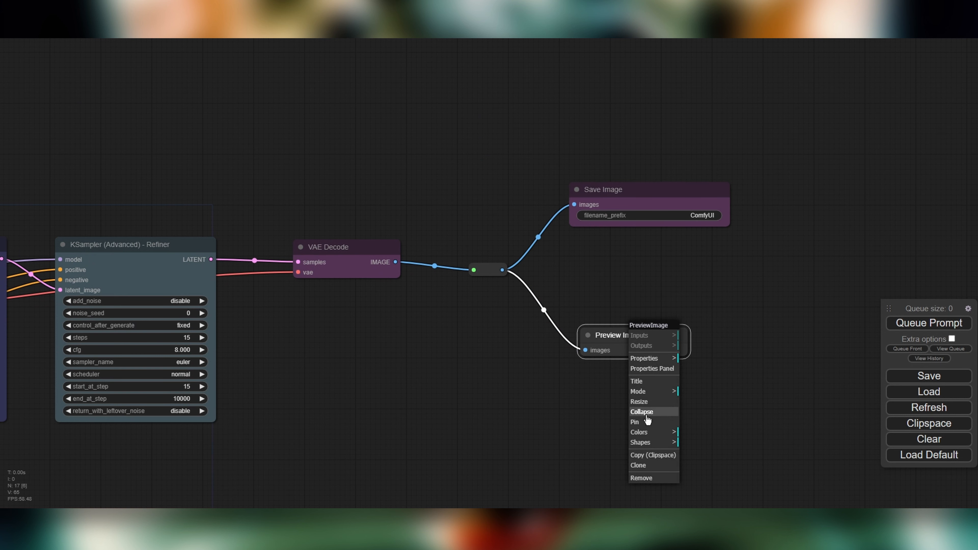
left_click(648, 432)
left_click(703, 478)
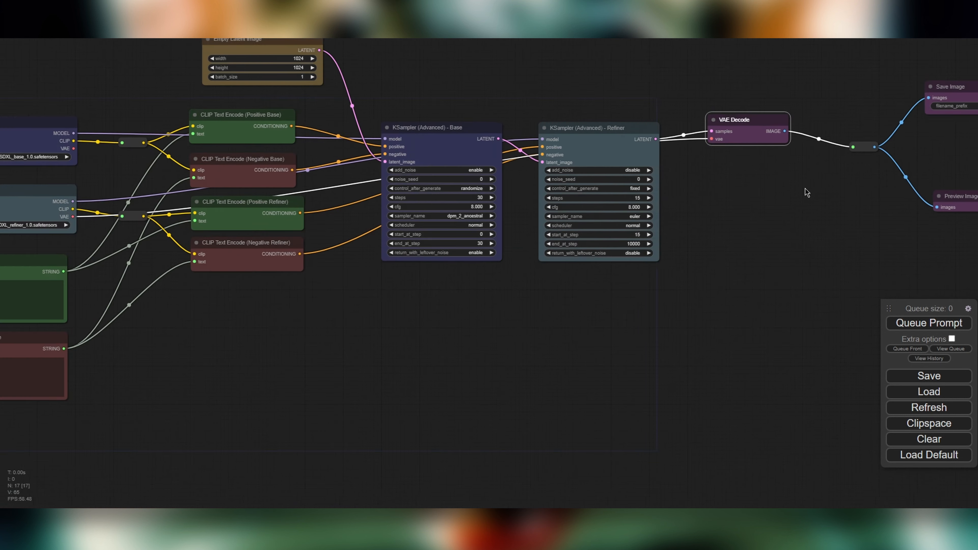
- Move the VAE Decode, reroute, Save Image and Preview Image nodes beneath the text encoders and samplers
left_click_drag(804, 190, 872, 178)
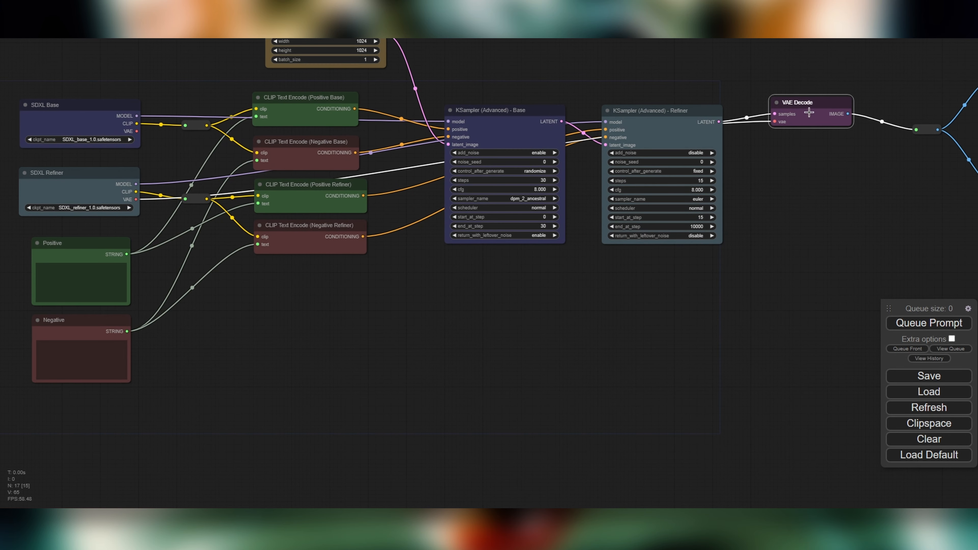
left_click_drag(809, 112, 294, 339)
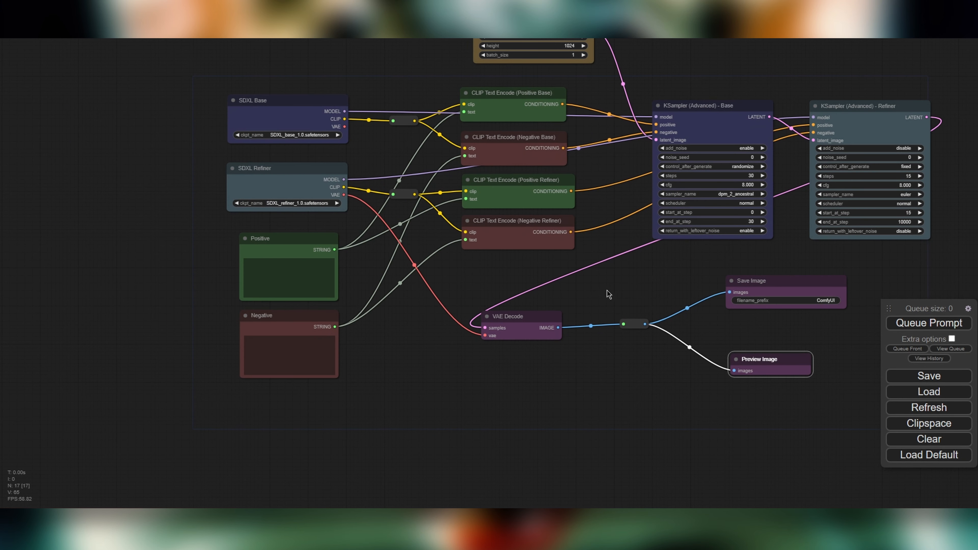
left_click_drag(625, 275, 596, 319)
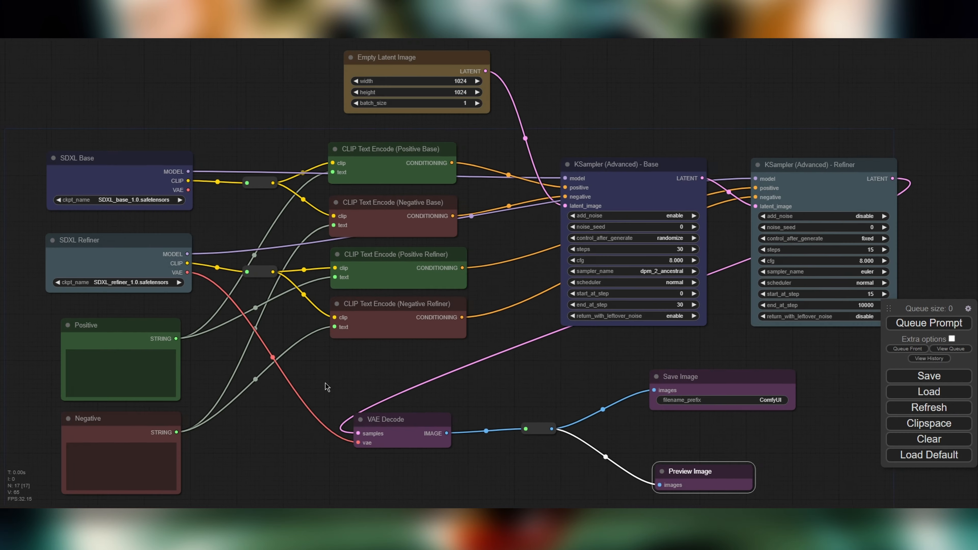
left_click_drag(325, 386, 439, 304)
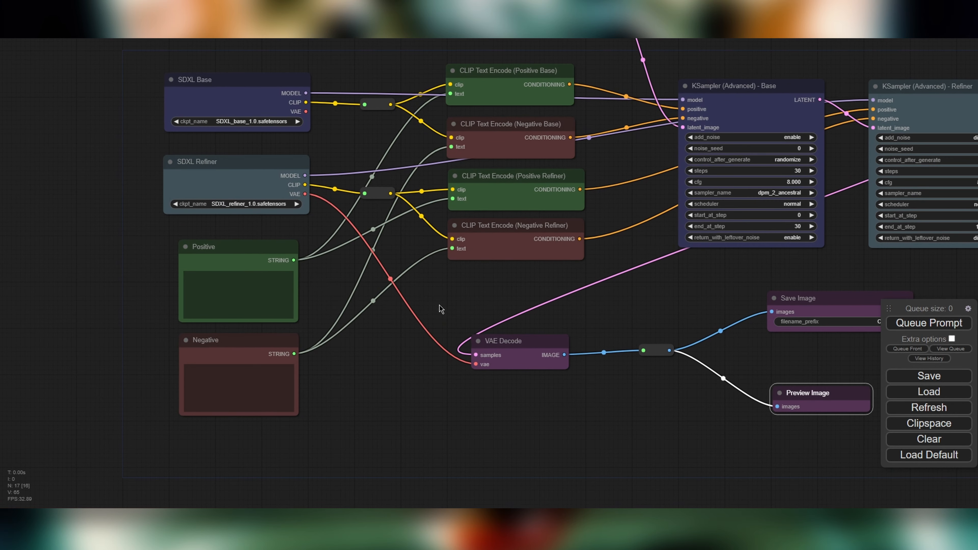
- Paste the positive prompt into the Positive node and enter "illustration, digital art, cg, 3d, low res, watermark" in the Negative node
left_click(273, 283)
key("ctrl+v")
left_click(250, 382)
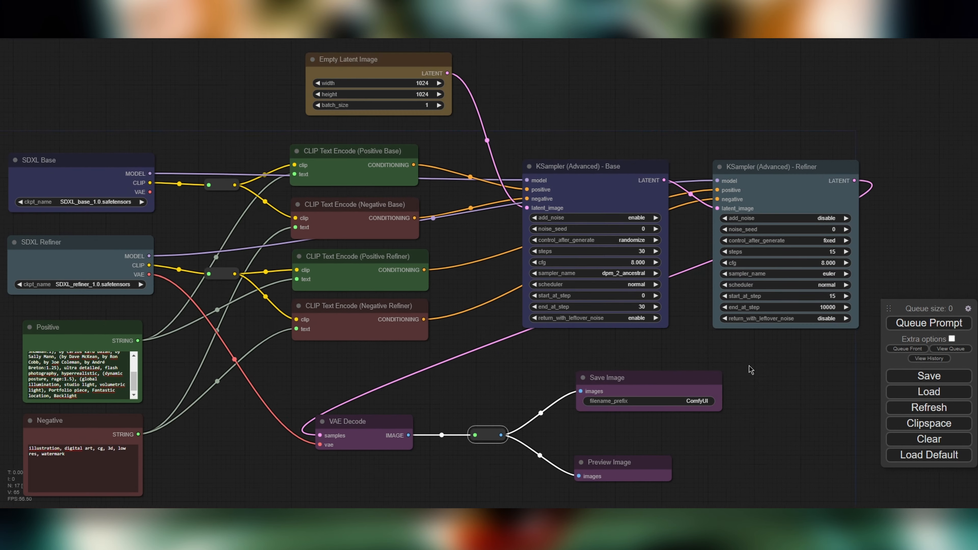
- Queue the prompt to run the base and refiner workflow
left_click_drag(749, 367, 812, 381)
left_click(709, 467)
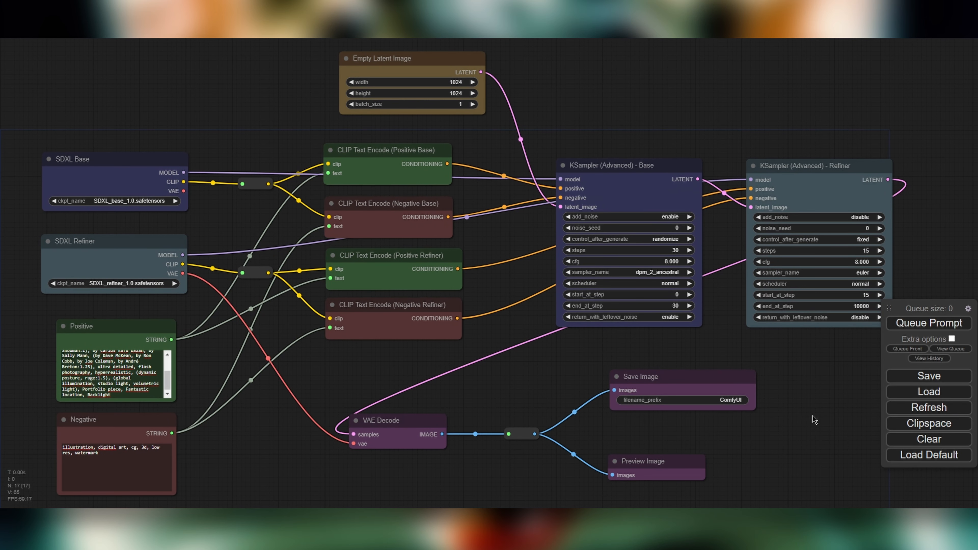
left_click(920, 328)
- Switch to the command prompt and Task Manager to examine the sampling progress and the GPU load and memory use
key("alt+Tab")
key("alt+Tab")
left_click_drag(306, 151, 267, 69)
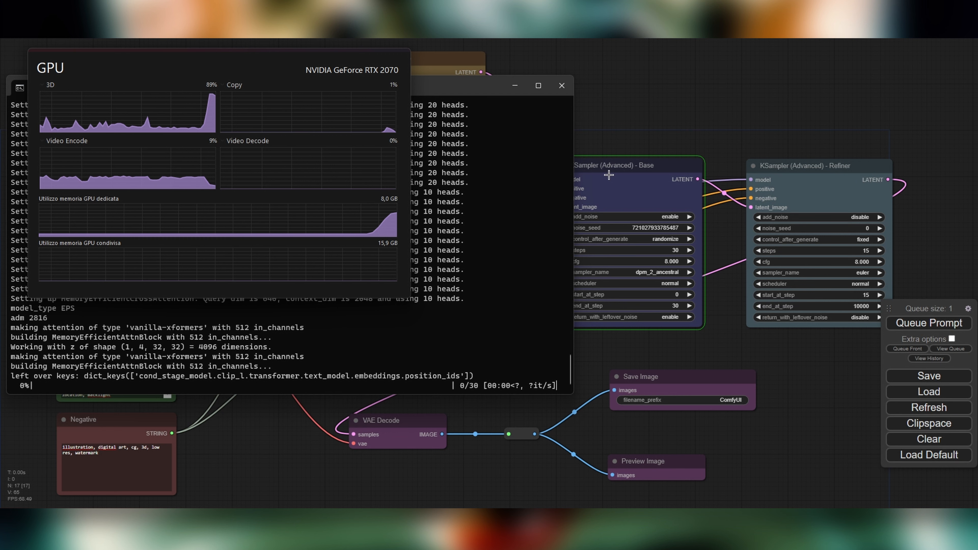
double_click(198, 128)
left_click_drag(310, 67, 337, 140)
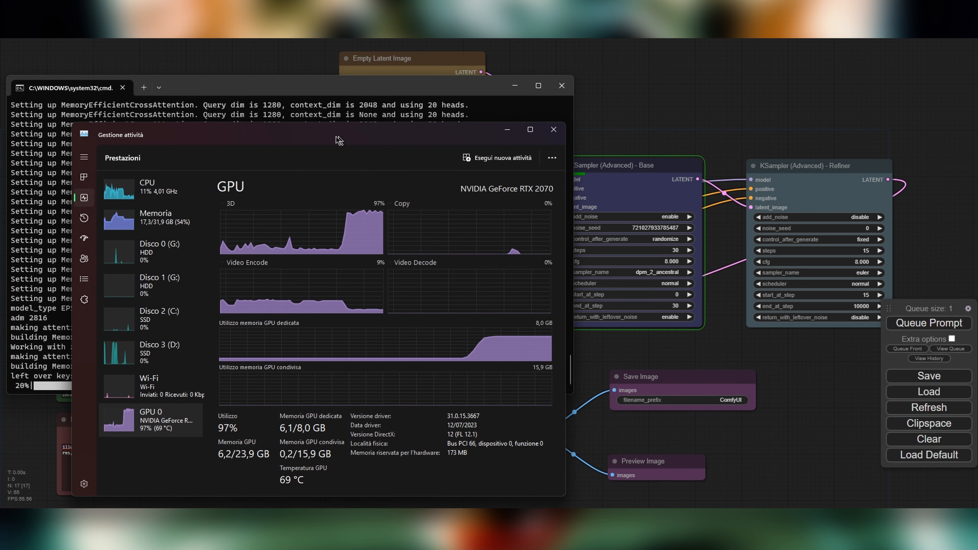
left_click_drag(489, 135, 649, 130)
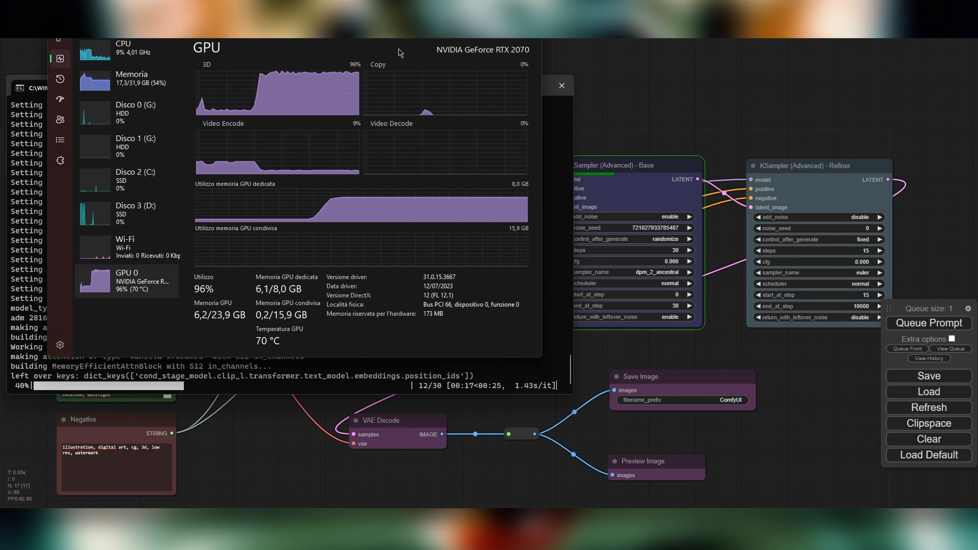
double_click(400, 52)
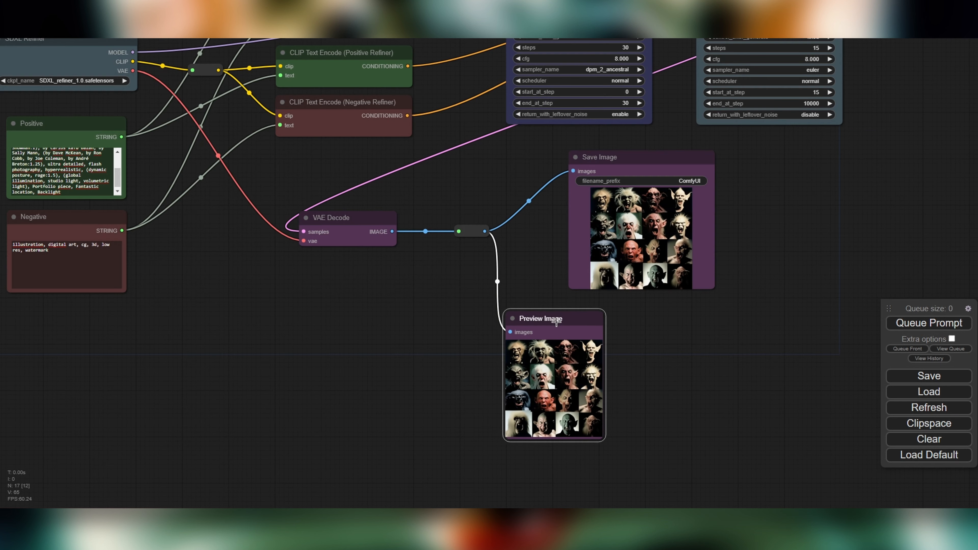
- Enlarge the Preview Image node to show the generated image at a bigger size
left_click_drag(603, 438, 742, 501)
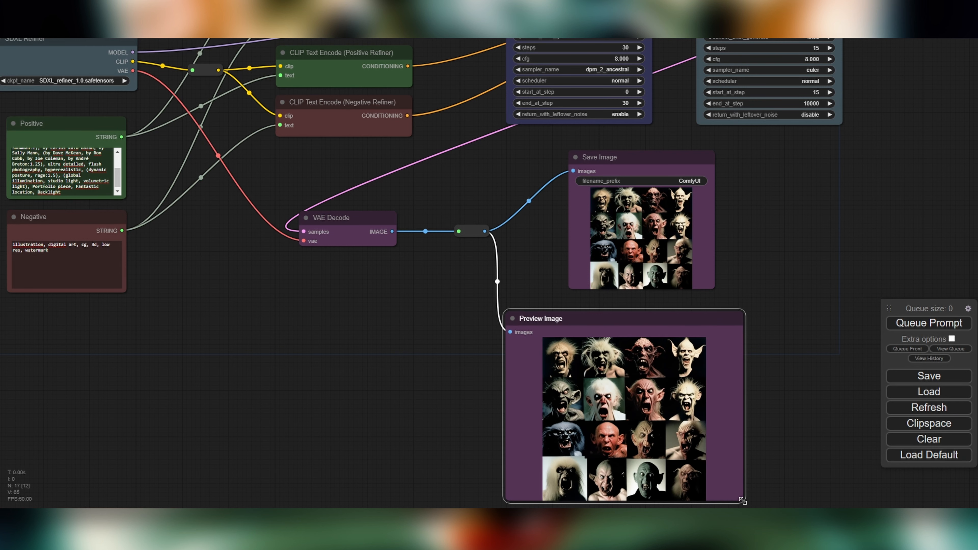
left_click_drag(787, 360, 755, 274)
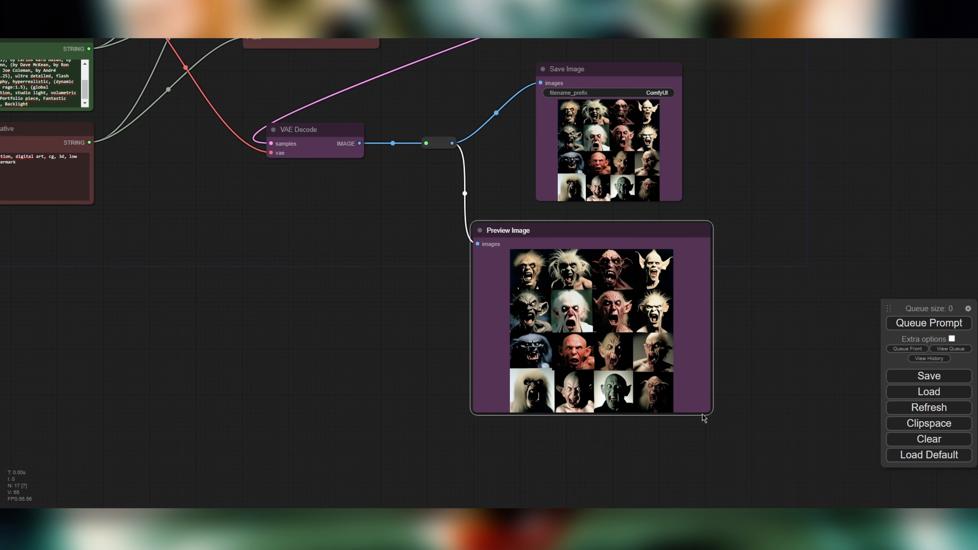
left_click_drag(711, 412, 713, 462)
- Move the Negative prompt node further down to leave free space beneath the Positive prompt node
scroll(329, 270, "down", 1)
left_click_drag(329, 270, 697, 376)
scroll(444, 191, "up", 1)
scroll(471, 220, "down", 1)
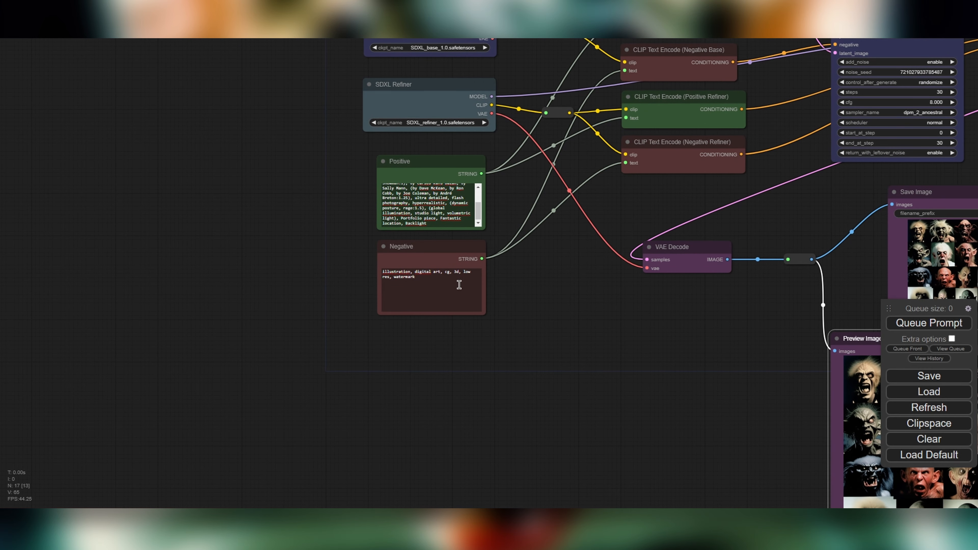
scroll(539, 297, "up", 7)
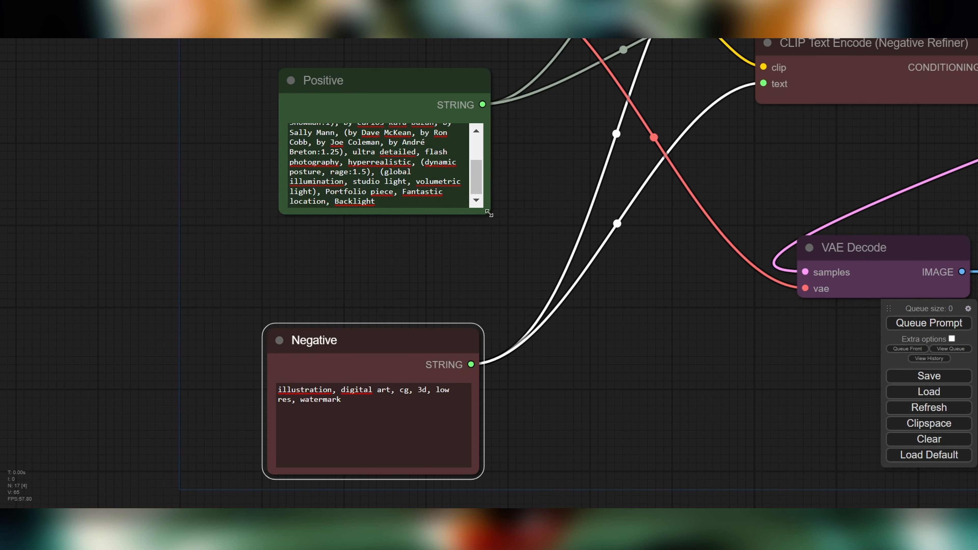
- Enlarge the Positive node and edit its prompt, replacing the Yeti subject with (Hamster:1.4) and removing the artist references and "rage"
left_click_drag(488, 213, 528, 286)
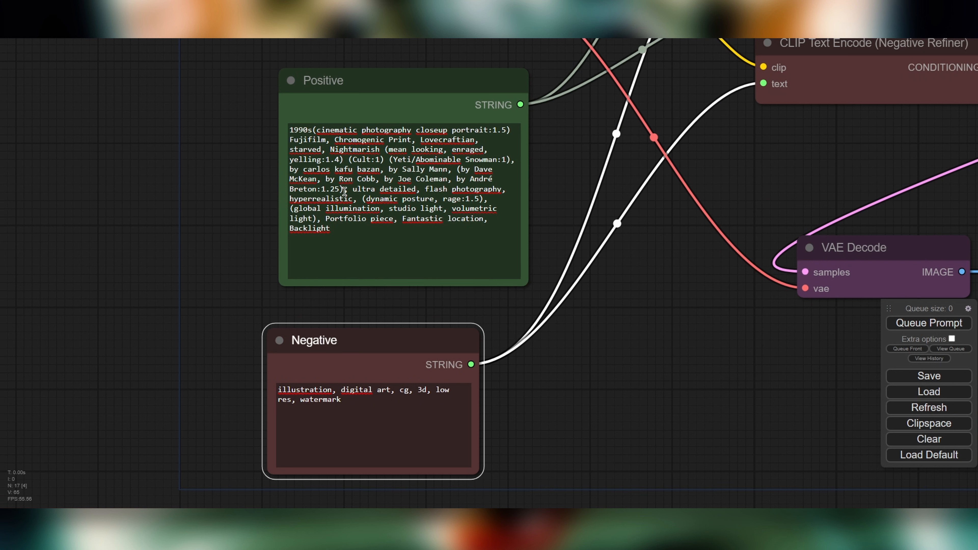
left_click_drag(344, 190, 336, 178)
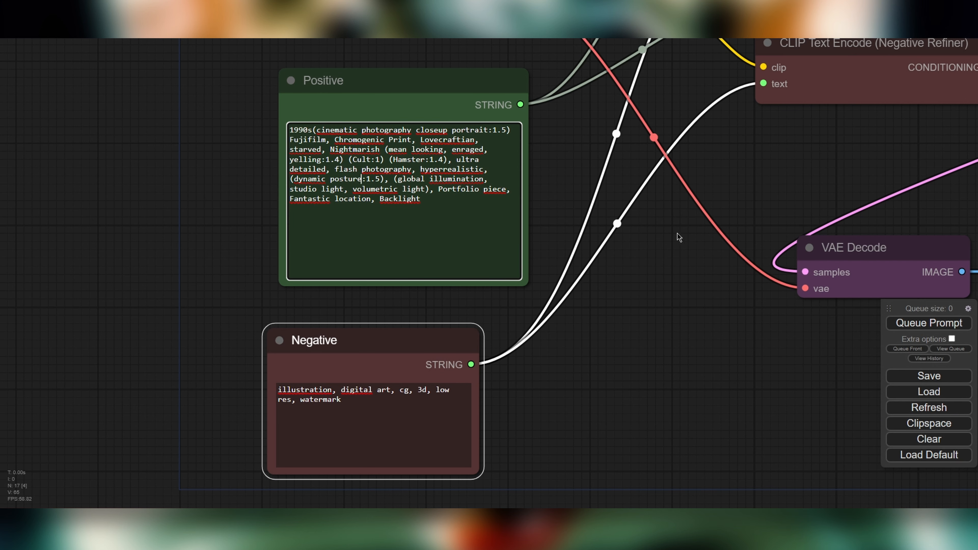
- Queue the prompt to generate an image from the edited hamster text
scroll(714, 290, "down", 9)
left_click_drag(869, 252, 522, 271)
left_click(926, 323)
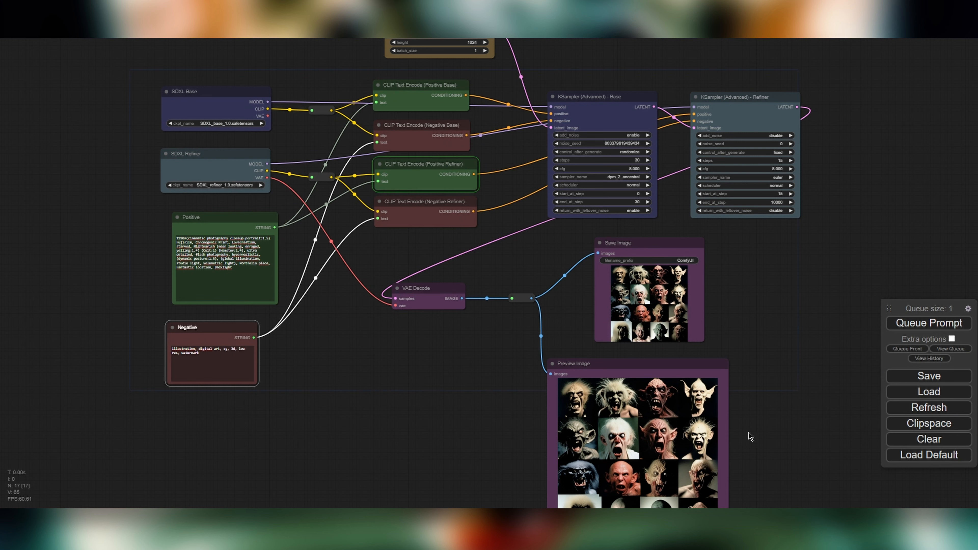
- Switch to the command prompt and Task Manager to examine the sampling progress and GPU load during the hamster run
key("alt+Tab")
key("alt+Tab")
left_click_drag(277, 70, 273, 68)
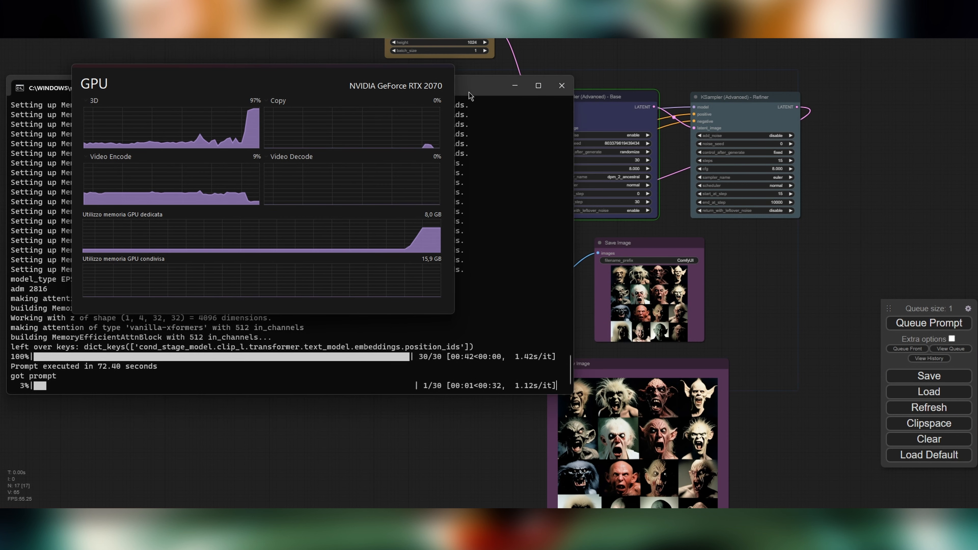
key("alt+Tab")
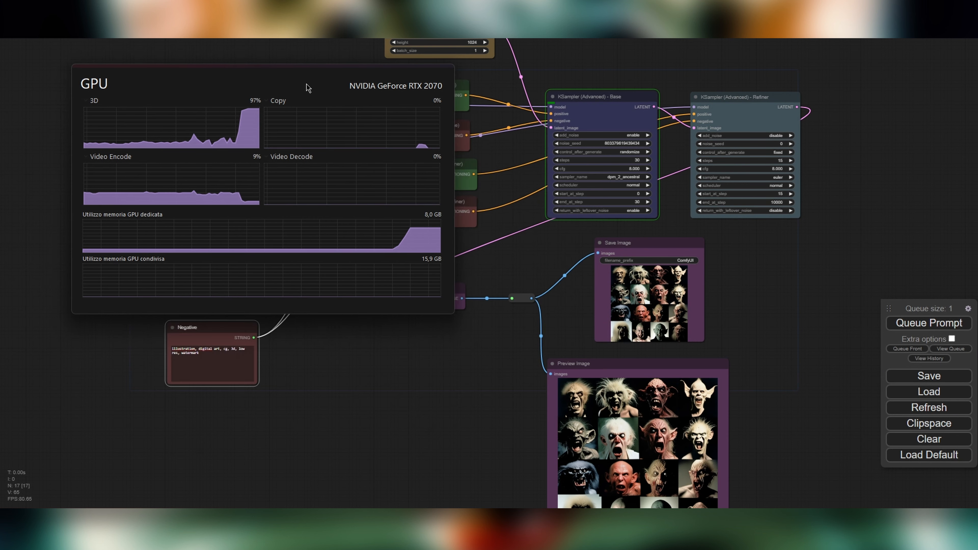
left_click_drag(307, 87, 228, 262)
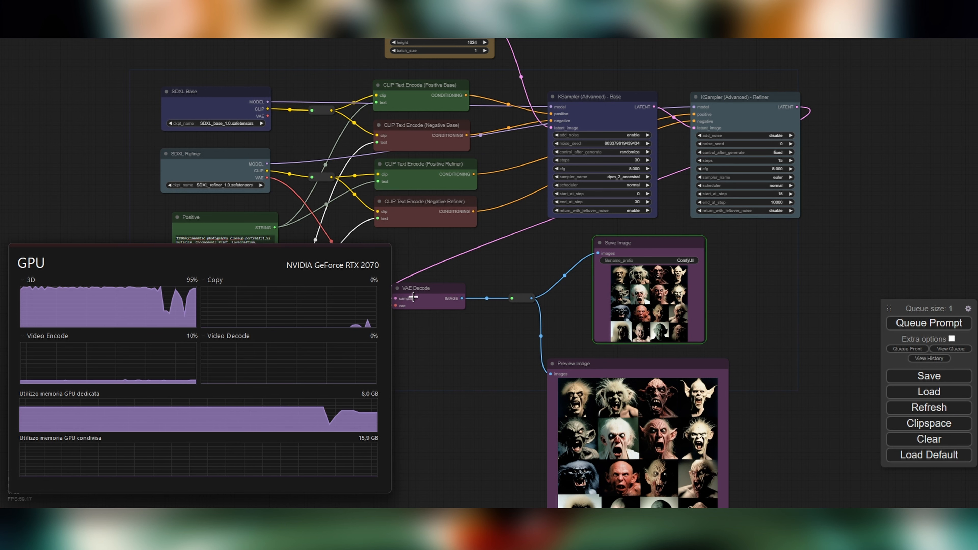
- Enlarge the Preview Image node further and examine the generated hamster image
scroll(773, 278, "down", 3)
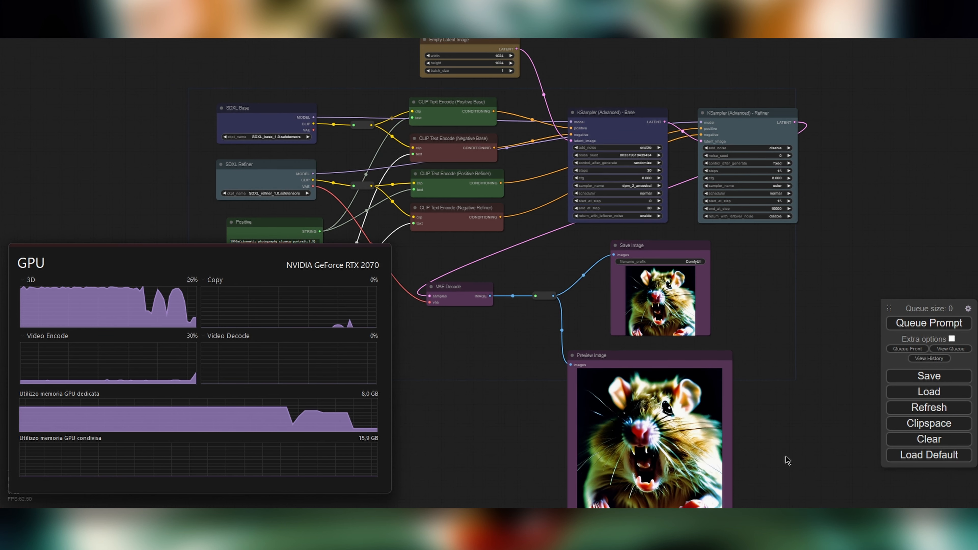
scroll(781, 442, "up", 5)
left_click_drag(729, 416, 755, 461)
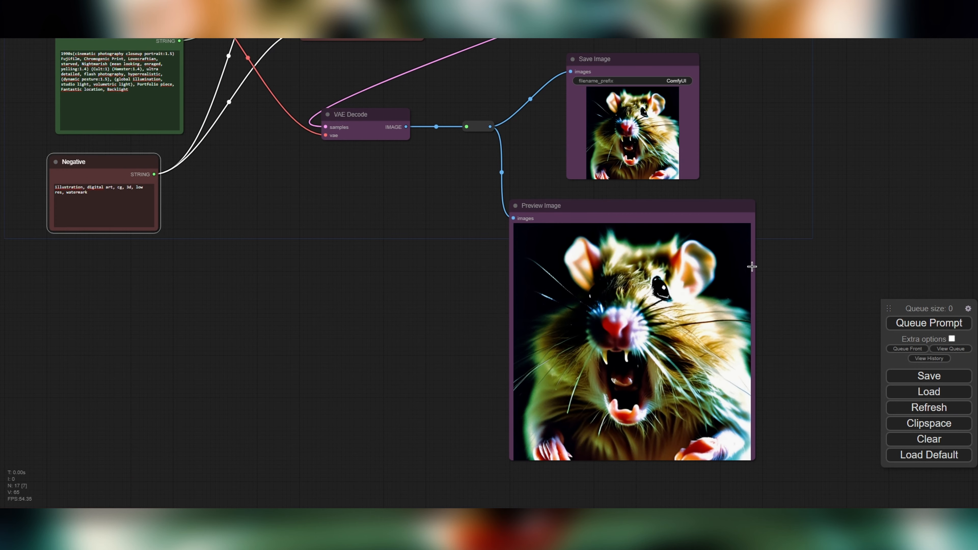
scroll(756, 275, "down", 1)
scroll(746, 314, "down", 1)
scroll(745, 314, "up", 4)
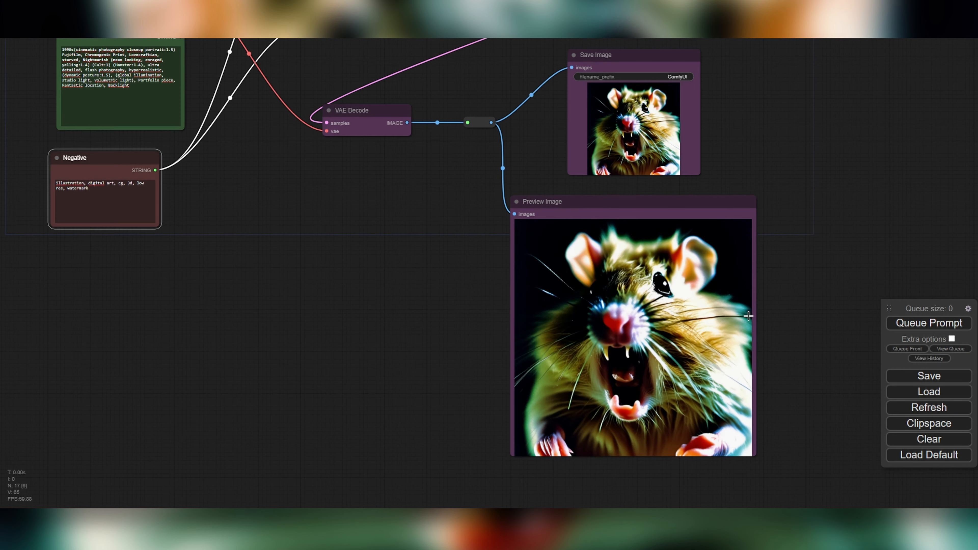
scroll(748, 333, "down", 2)
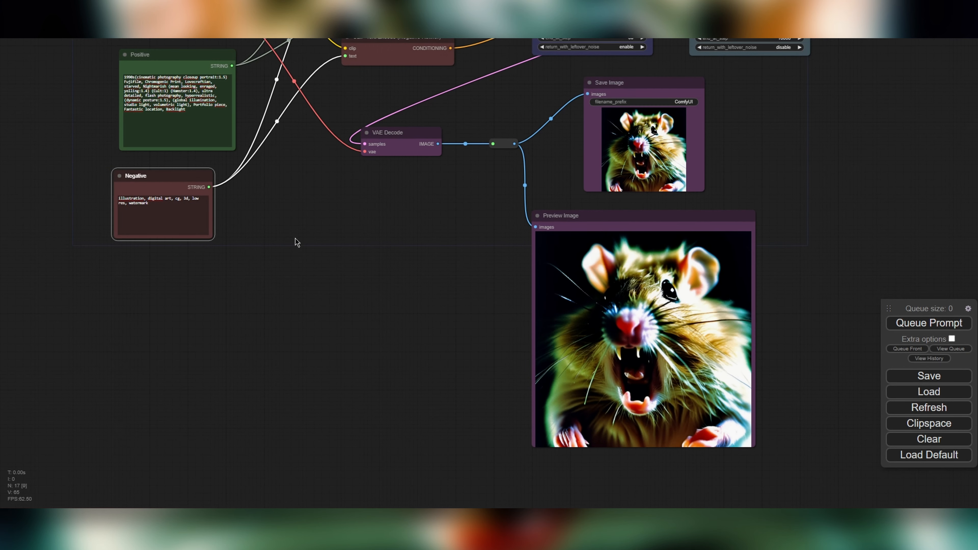
- Spread out the VAE Decode, image reroute and Save Image nodes to make room on the link leading to Save Image
left_click_drag(456, 205, 414, 440)
scroll(414, 440, "up", 1)
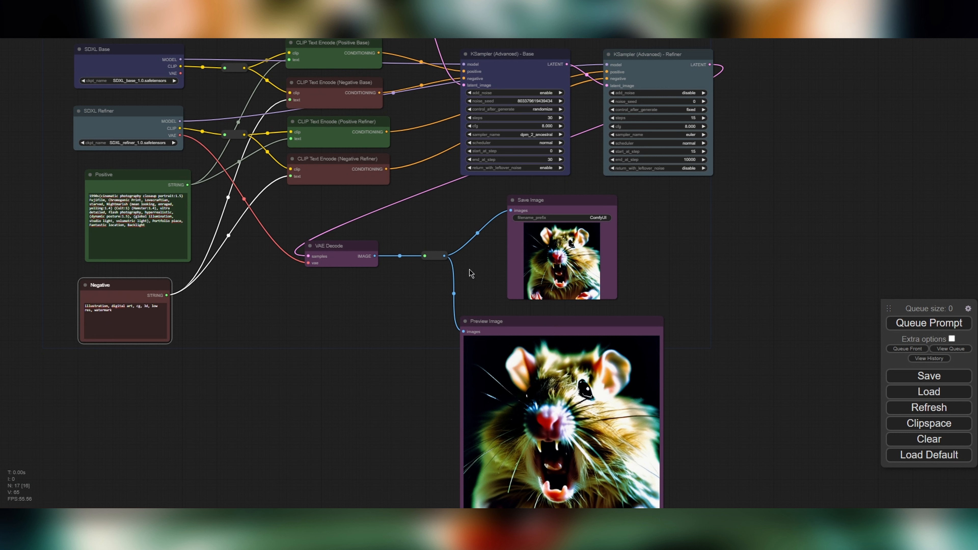
left_click_drag(331, 245, 303, 237)
left_click_drag(435, 258, 397, 272)
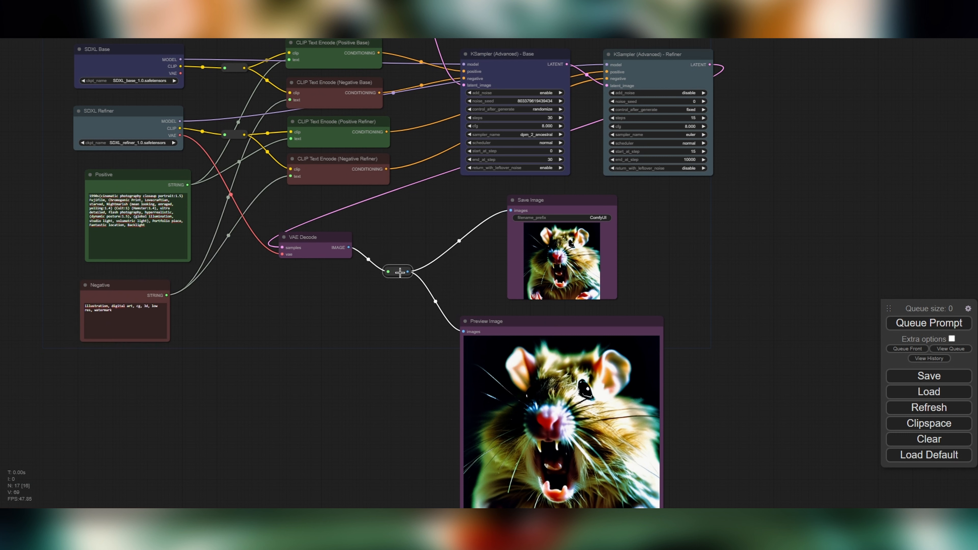
left_click_drag(534, 205, 643, 201)
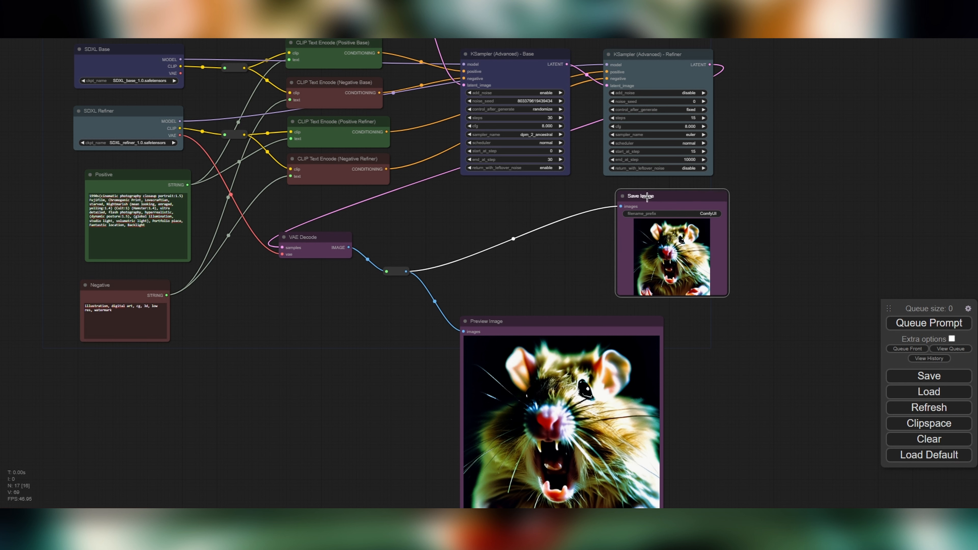
- Insert an Upscale Image (using Model) node into the link between the image reroute and the Save Image node
right_click(513, 240)
left_click(532, 239)
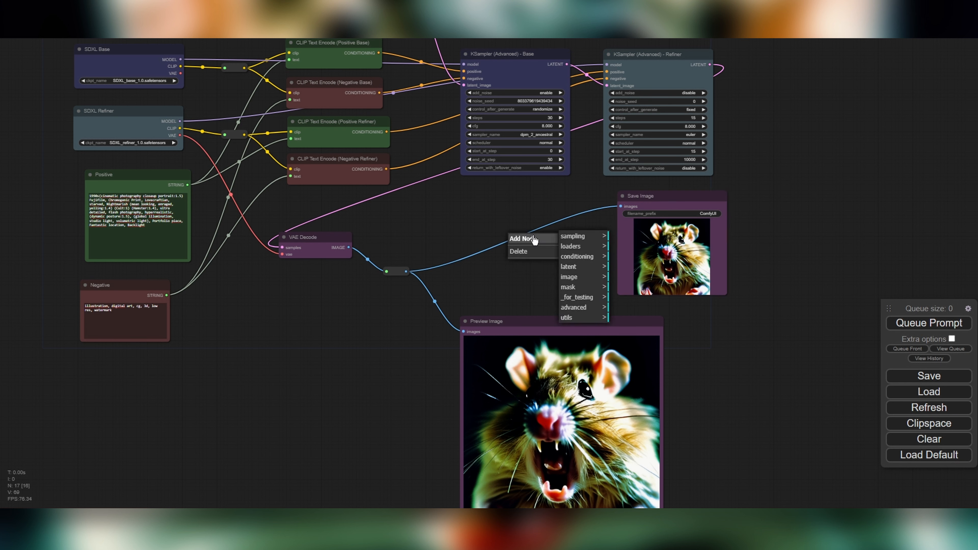
left_click(568, 276)
left_click(623, 236)
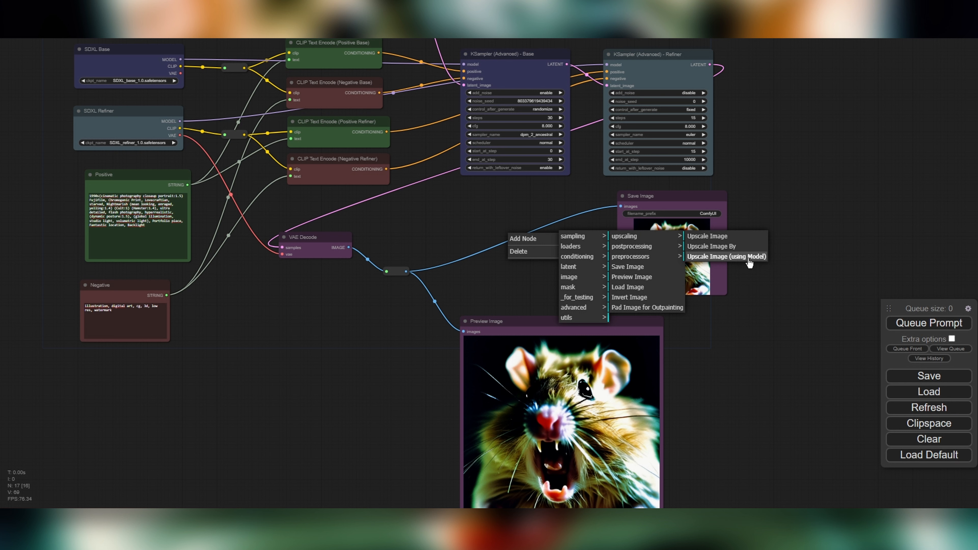
left_click(727, 257)
left_click_drag(612, 213, 628, 209)
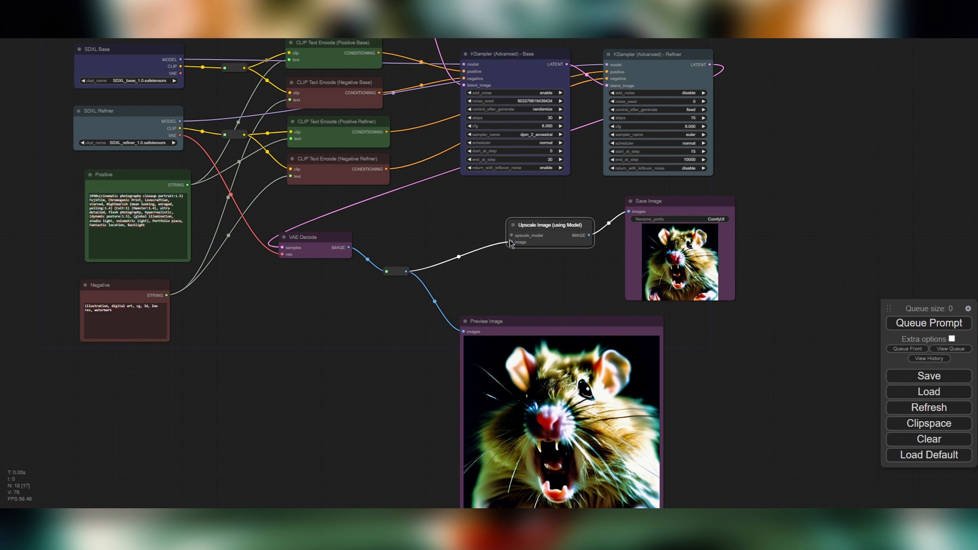
- Add a Load Upscale Model node connected to the upscale_model input, and arrange both upscaling nodes before Save Image
left_click_drag(511, 235, 448, 216)
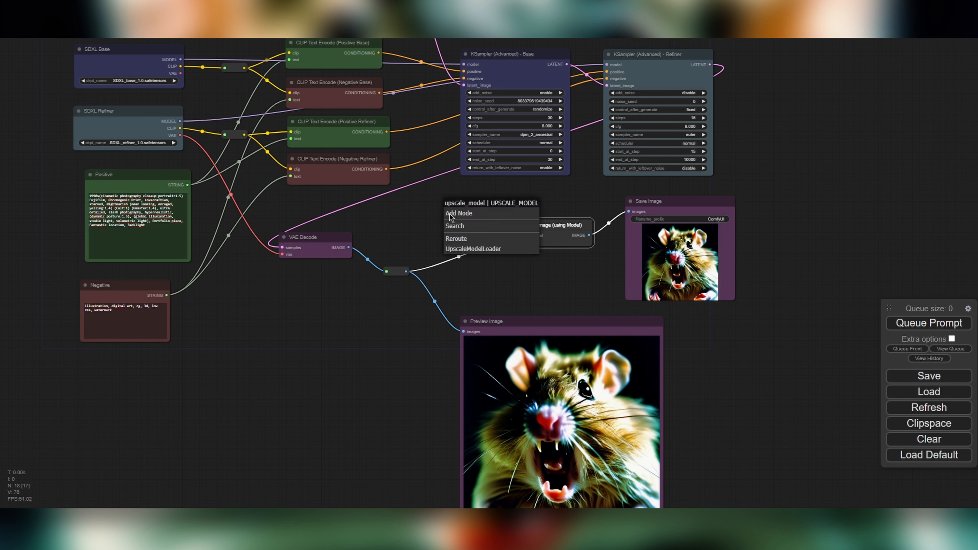
left_click(478, 250)
left_click_drag(520, 224, 451, 225)
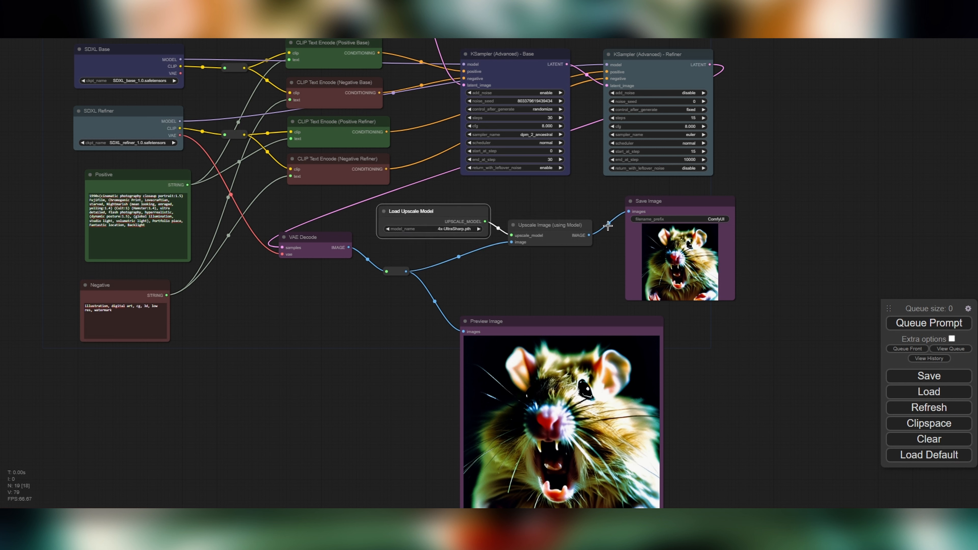
left_click_drag(571, 221, 582, 236)
left_click_drag(452, 236, 462, 238)
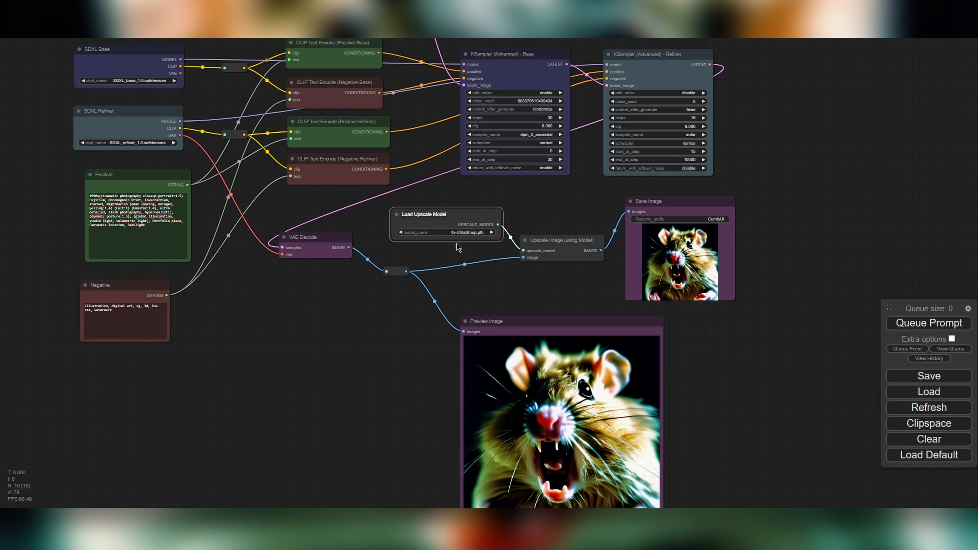
- Switch to File Explorer, examine the ComfyUI\models\upscale_models folder for upscaler files, and return to the workflow
mouse_move(481, 506)
left_click(476, 475)
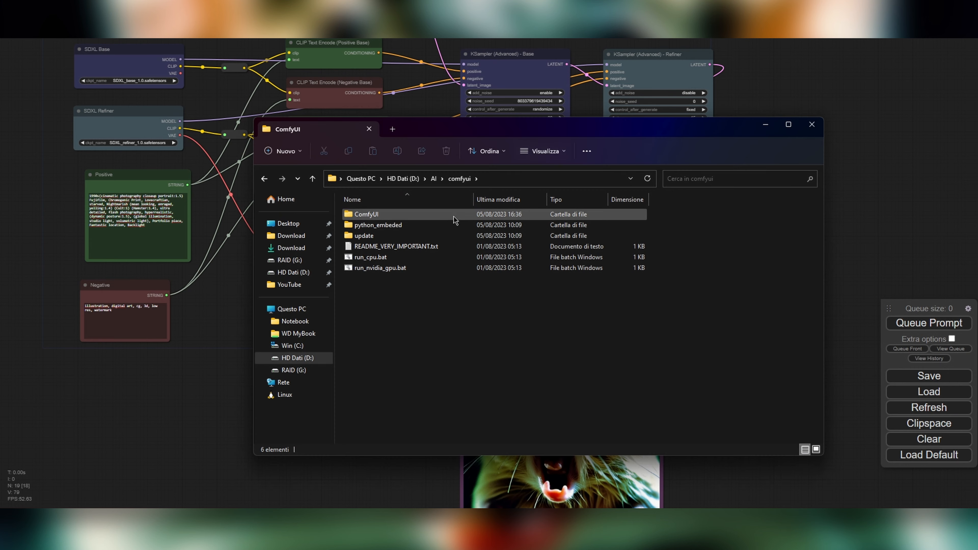
double_click(397, 219)
left_click_drag(543, 131, 565, 145)
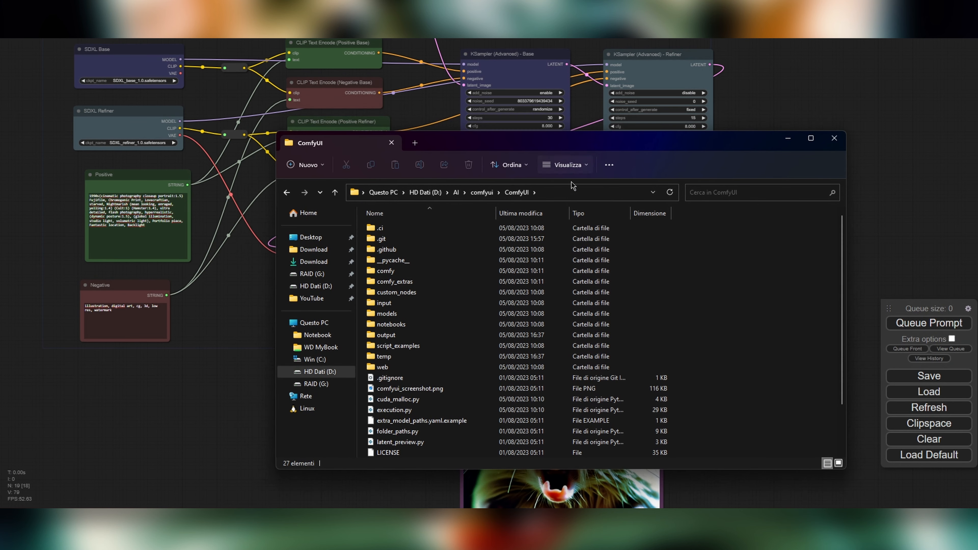
double_click(403, 314)
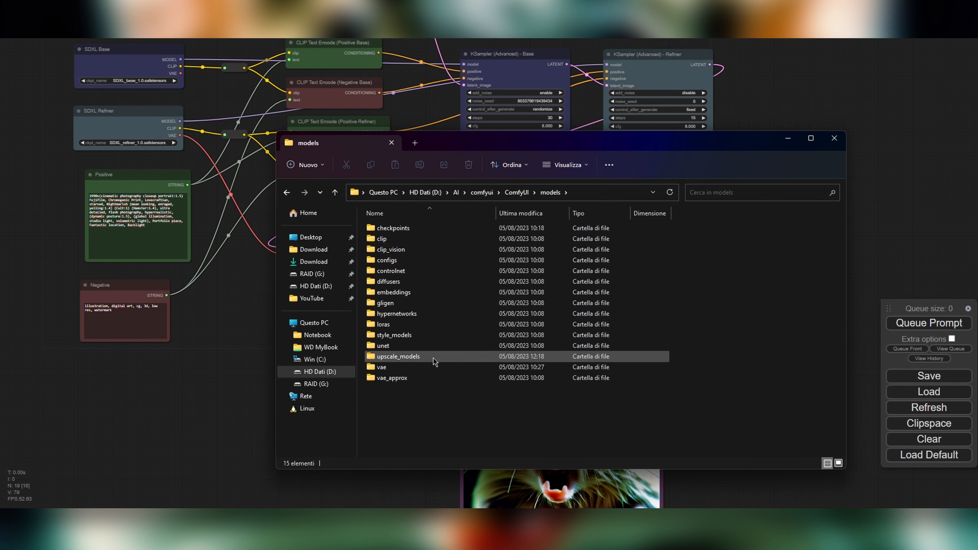
double_click(447, 357)
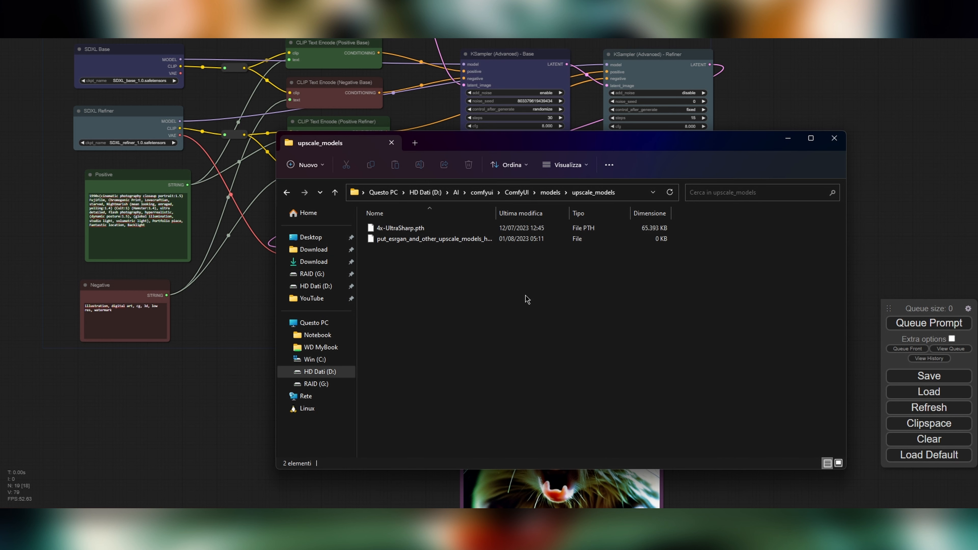
key("alt+Tab")
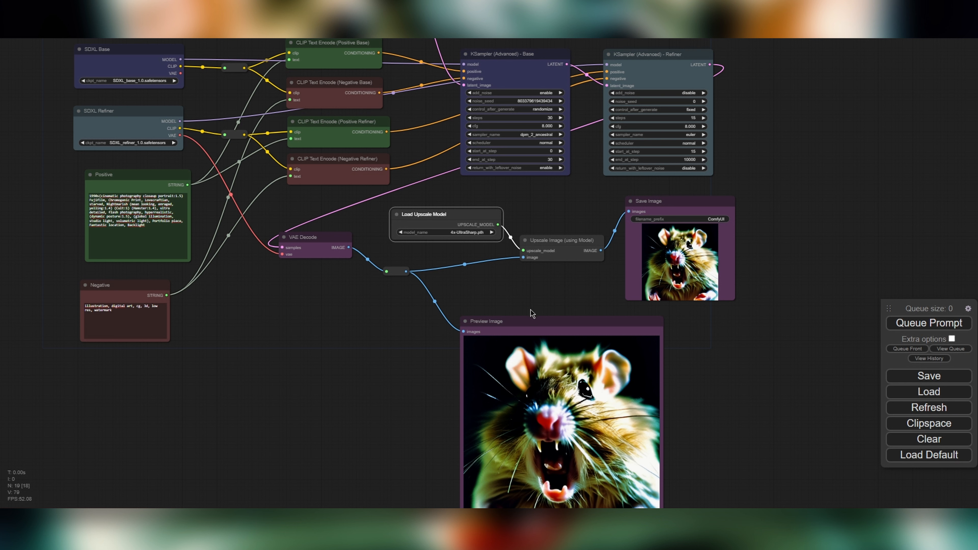
- Colour the Upscale Image (using Model) and Load Upscale Model nodes purple
left_click(571, 241)
right_click(571, 240)
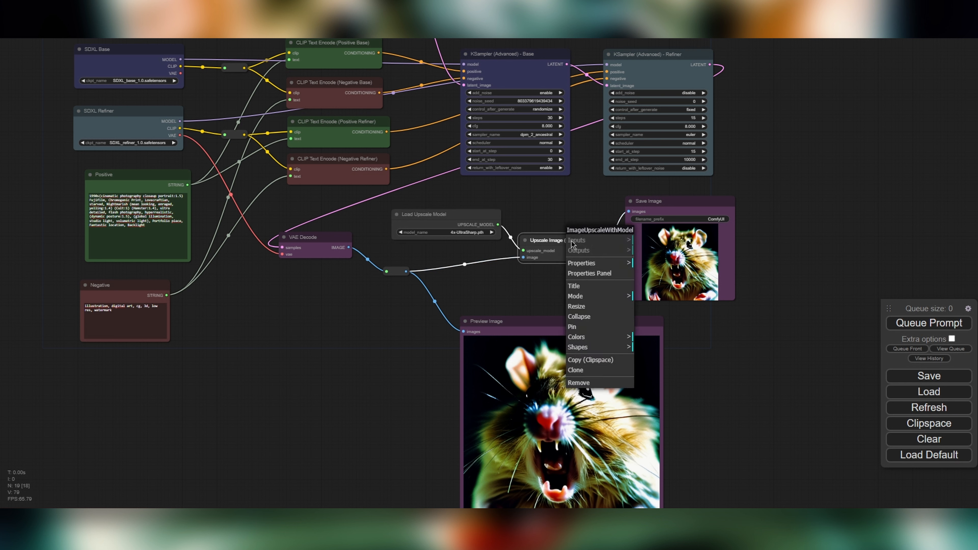
left_click(611, 342)
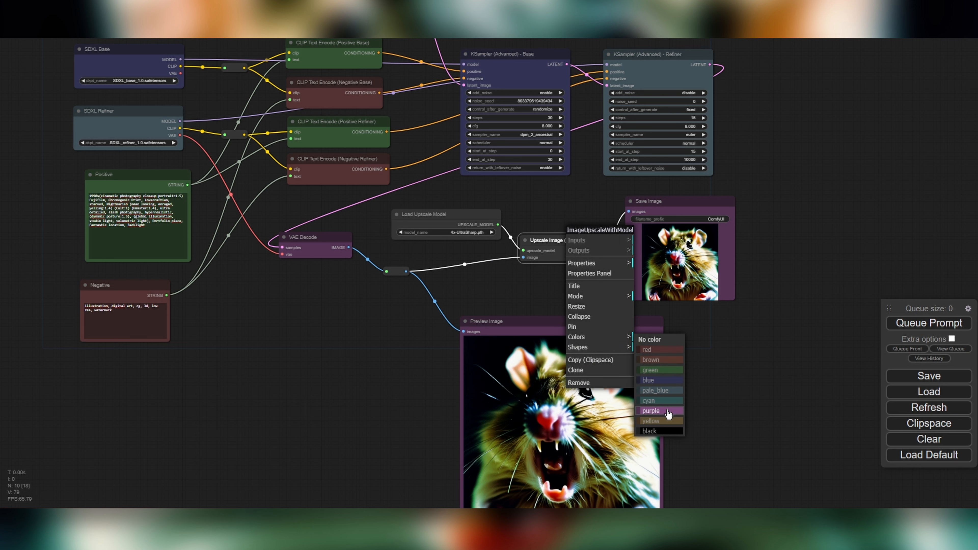
left_click(668, 414)
- Queue the prompt to run the workflow with the added upscaling nodes
left_click_drag(703, 385, 711, 351)
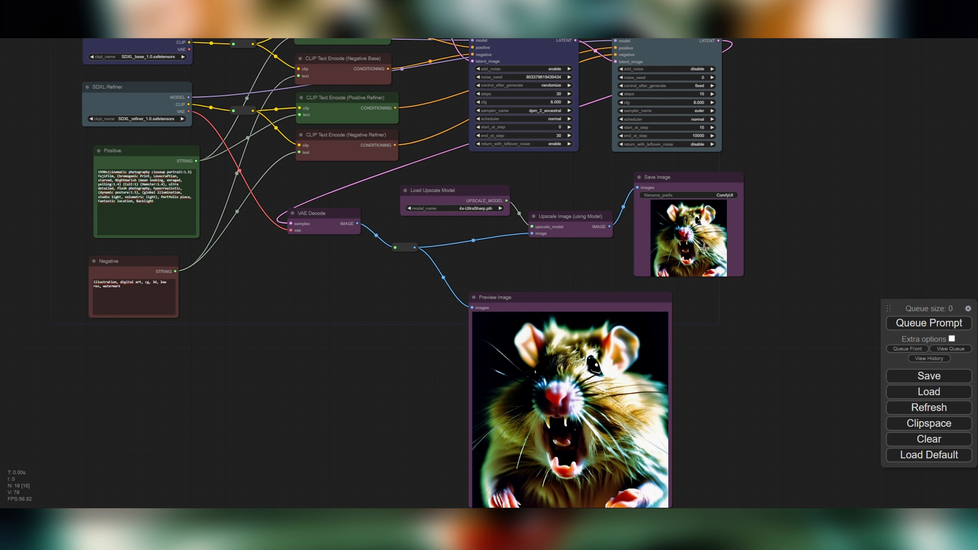
left_click(929, 323)
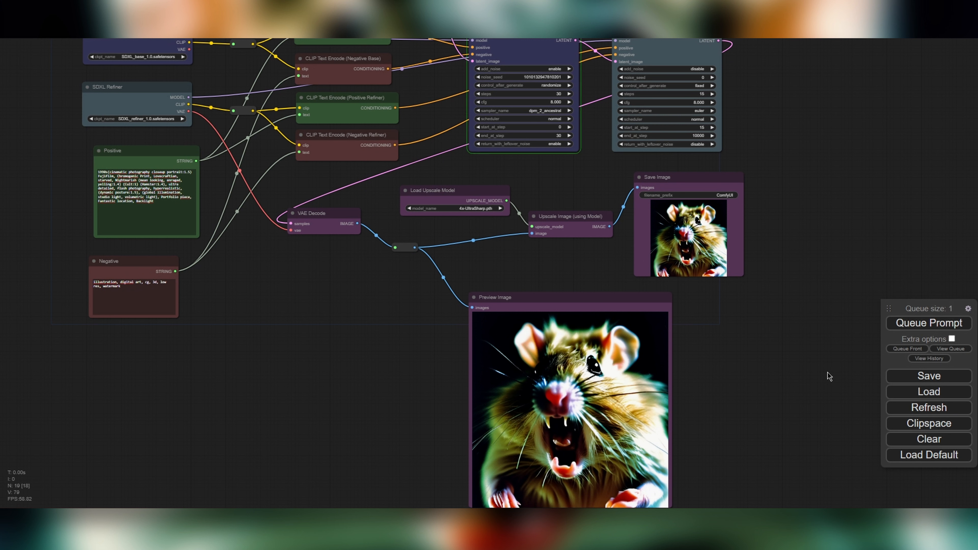
left_click_drag(776, 327, 807, 393)
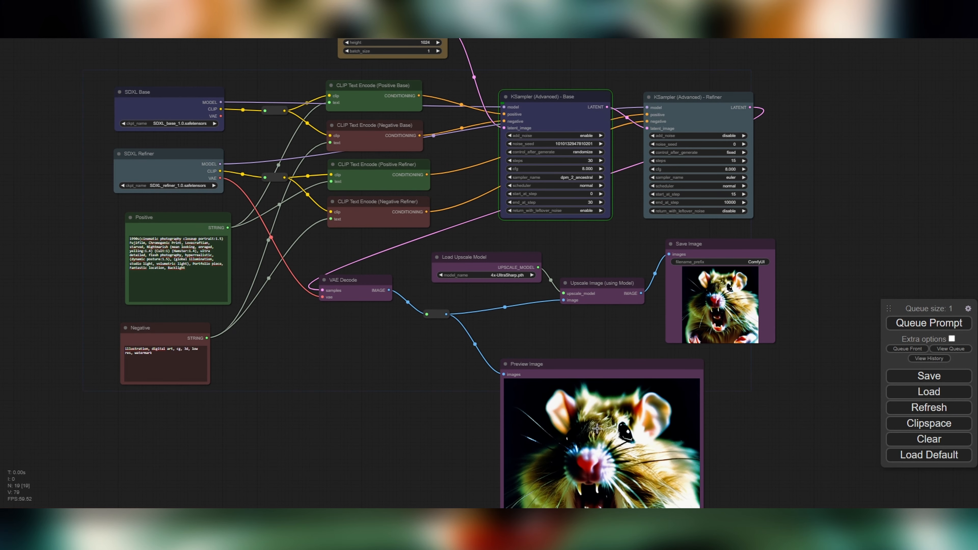
- Examine the upscaling run's log in the command prompt and GPU load in Task Manager, and return to review the node graph
left_click(500, 495)
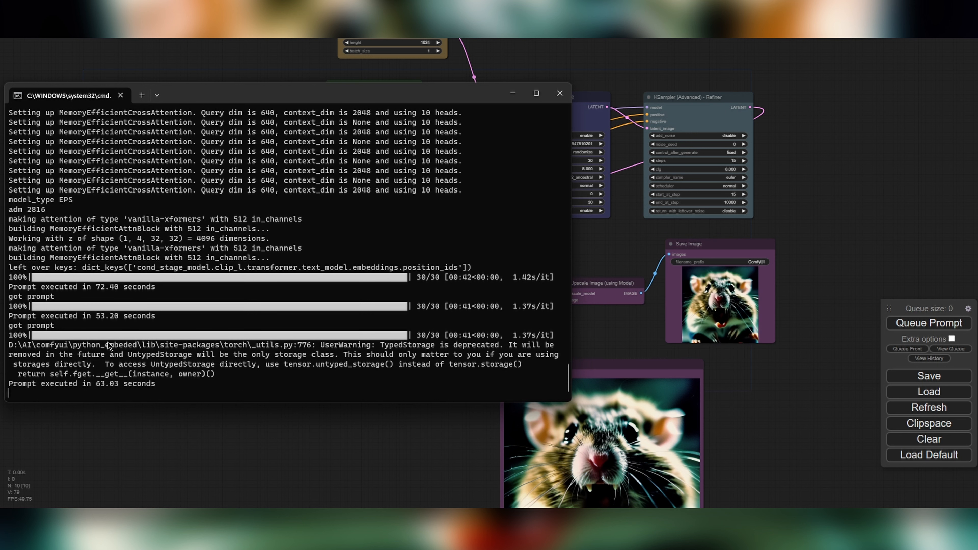
key("alt+Tab")
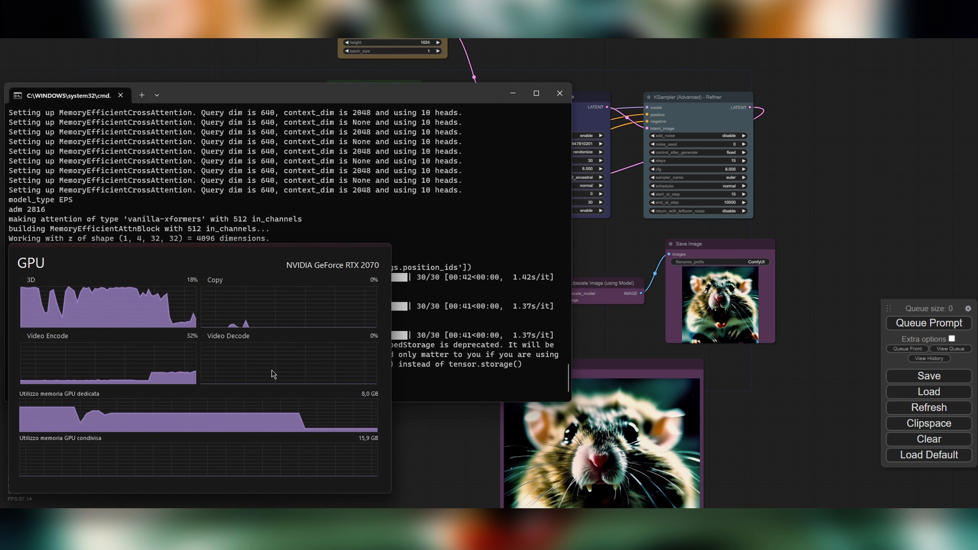
left_click(444, 446)
scroll(831, 412, "down", 2)
scroll(482, 411, "up", 5)
left_click_drag(483, 411, 391, 508)
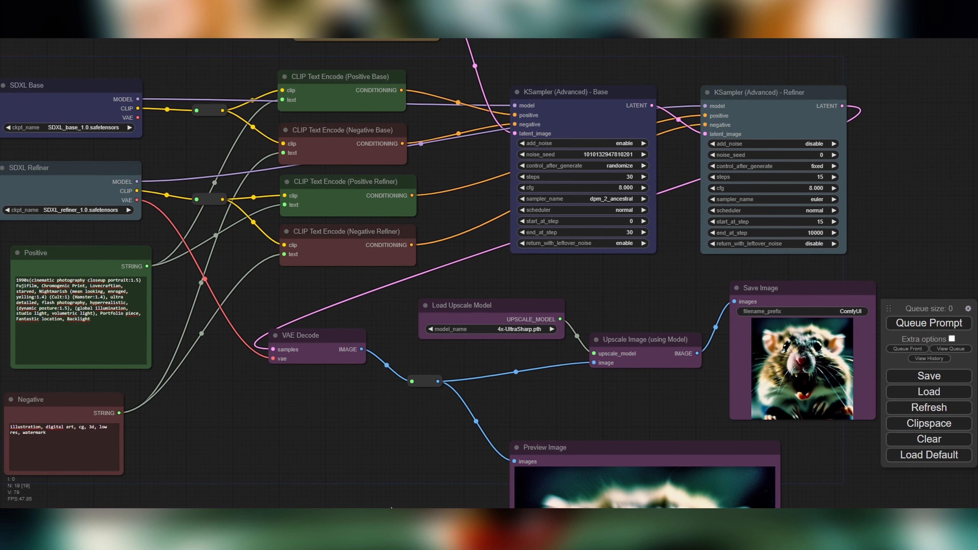
scroll(473, 372, "down", 2)
scroll(477, 368, "up", 1)
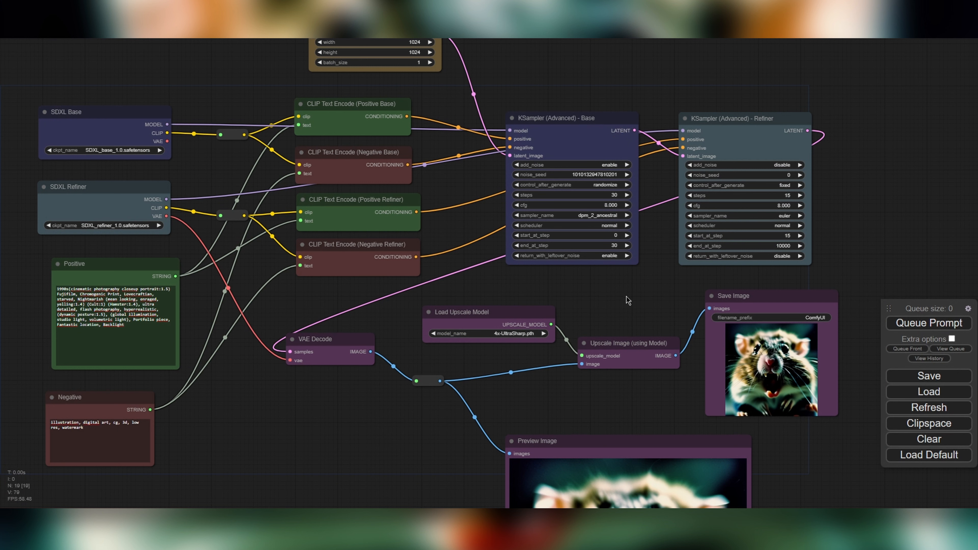
- Open the prompt for saving the workflow as workflow.json and leave it without saving
left_click(922, 376)
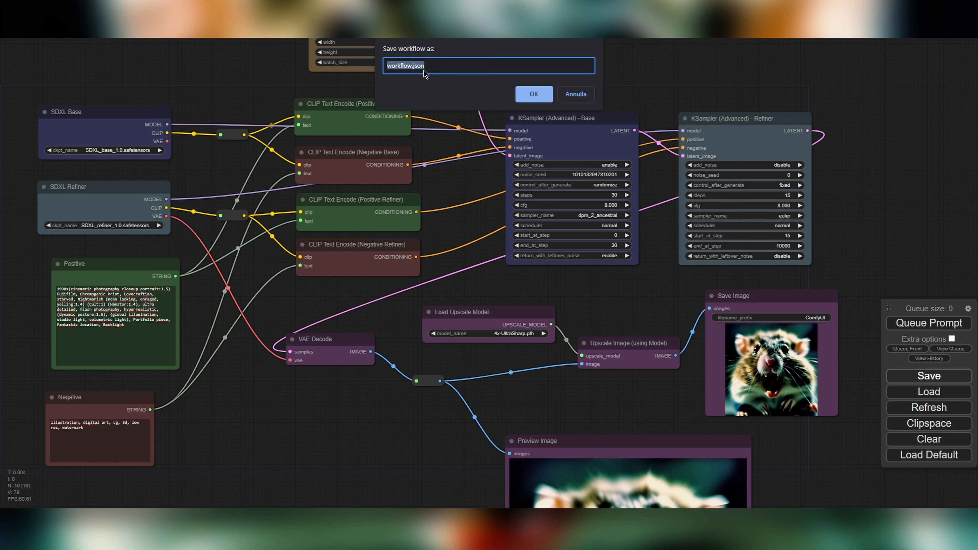
left_click(577, 94)
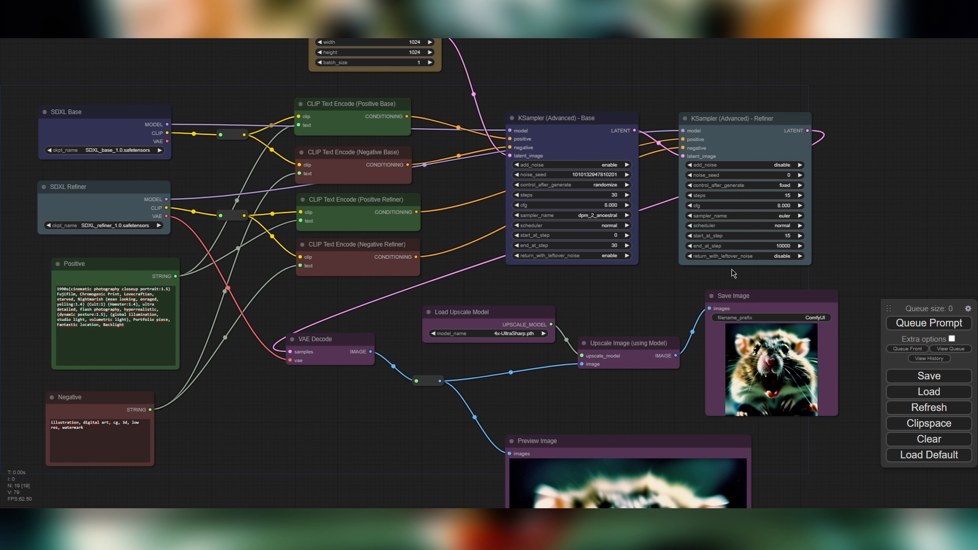
left_click_drag(816, 448, 796, 335)
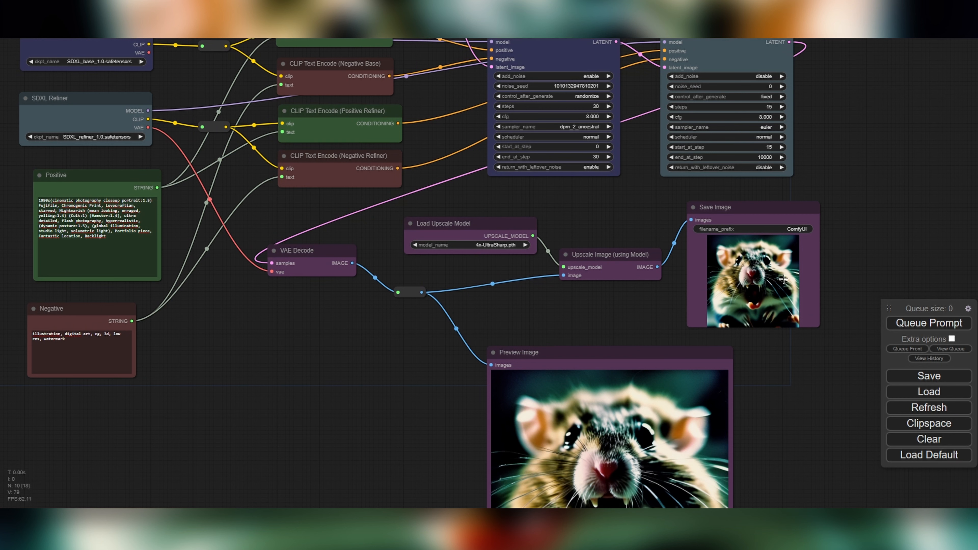